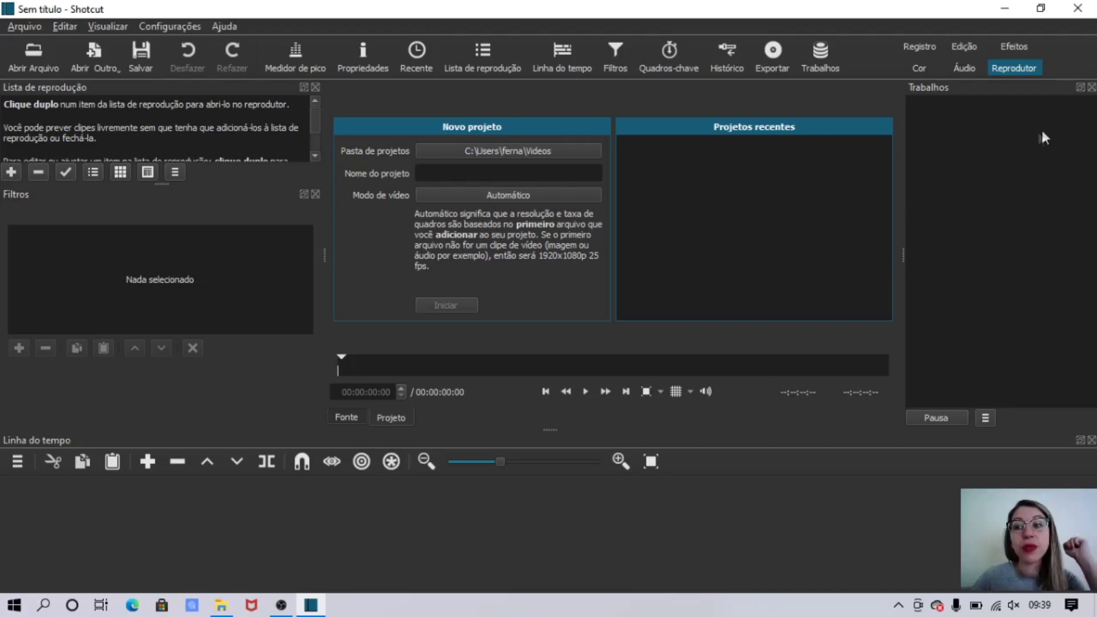
Close the Trabalhos and Filtros panels and slightly widen the playlist area
left_click(1091, 88)
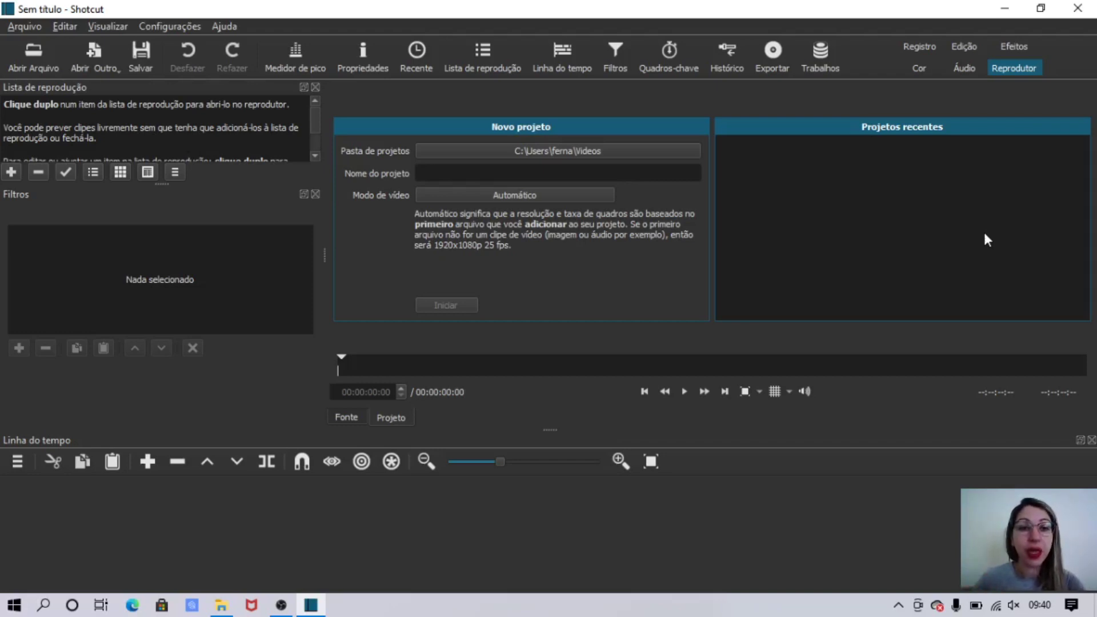
left_click(314, 193)
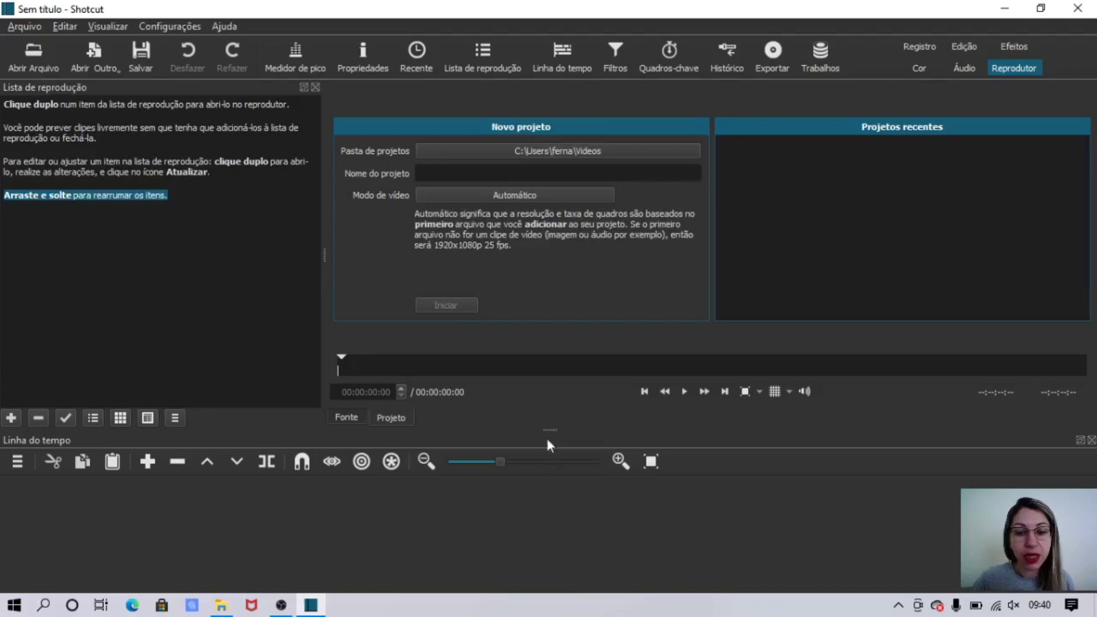
mouse_move(549, 428)
left_mouse_down()
mouse_move(553, 307)
mouse_move(566, 478)
mouse_move(561, 362)
mouse_move(562, 441)
left_mouse_up()
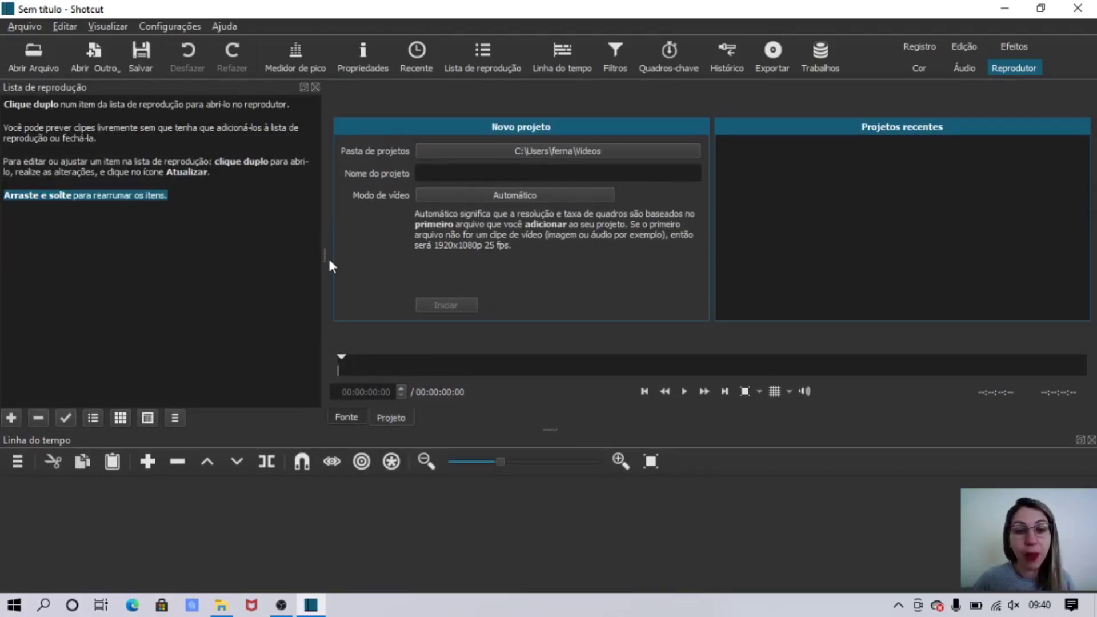
mouse_move(324, 254)
left_mouse_down()
mouse_move(406, 260)
mouse_move(263, 264)
mouse_move(492, 265)
mouse_move(258, 269)
mouse_move(411, 274)
mouse_move(274, 269)
mouse_move(329, 275)
left_mouse_up()
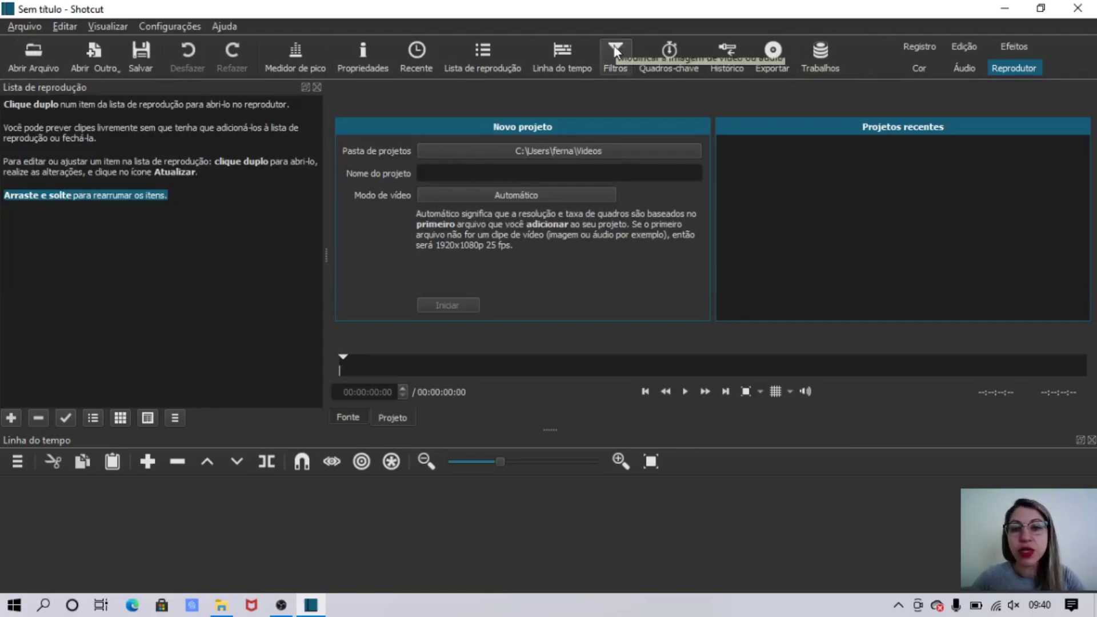
left_click(829, 54)
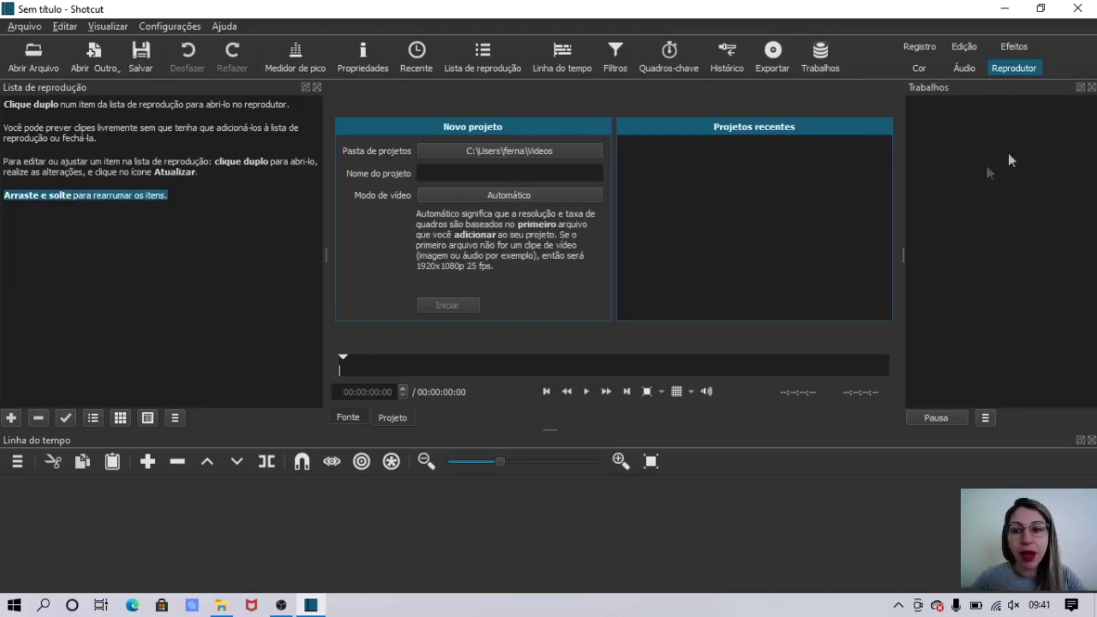
left_click(1091, 88)
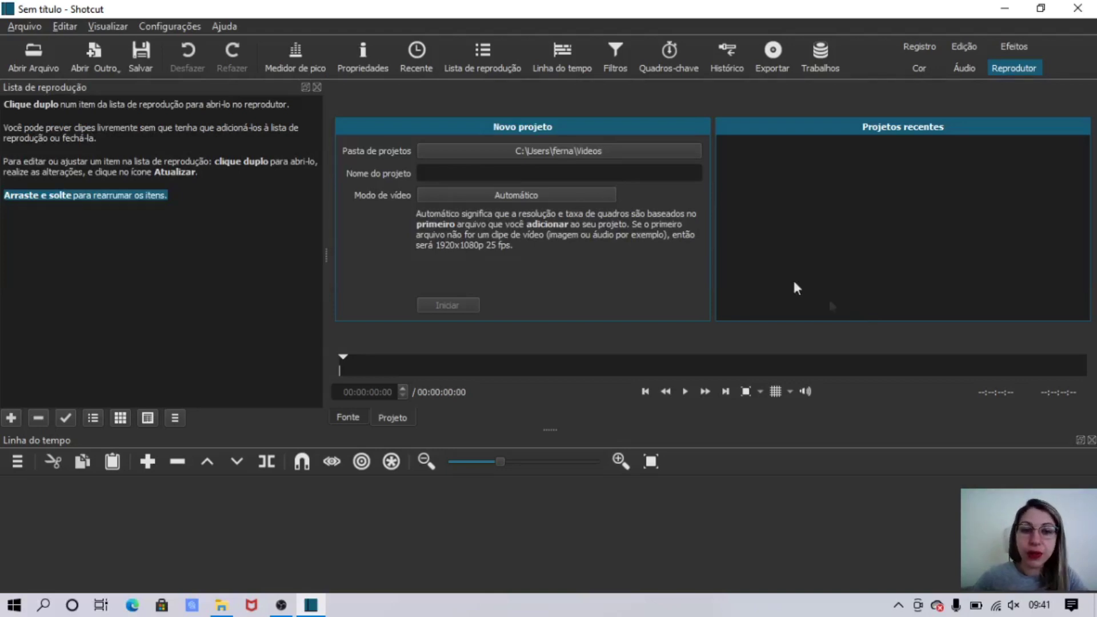
Create a new project named "edição basica no shotcut" with the automatic video mode
left_click(439, 170)
type("edição basica no shotcut")
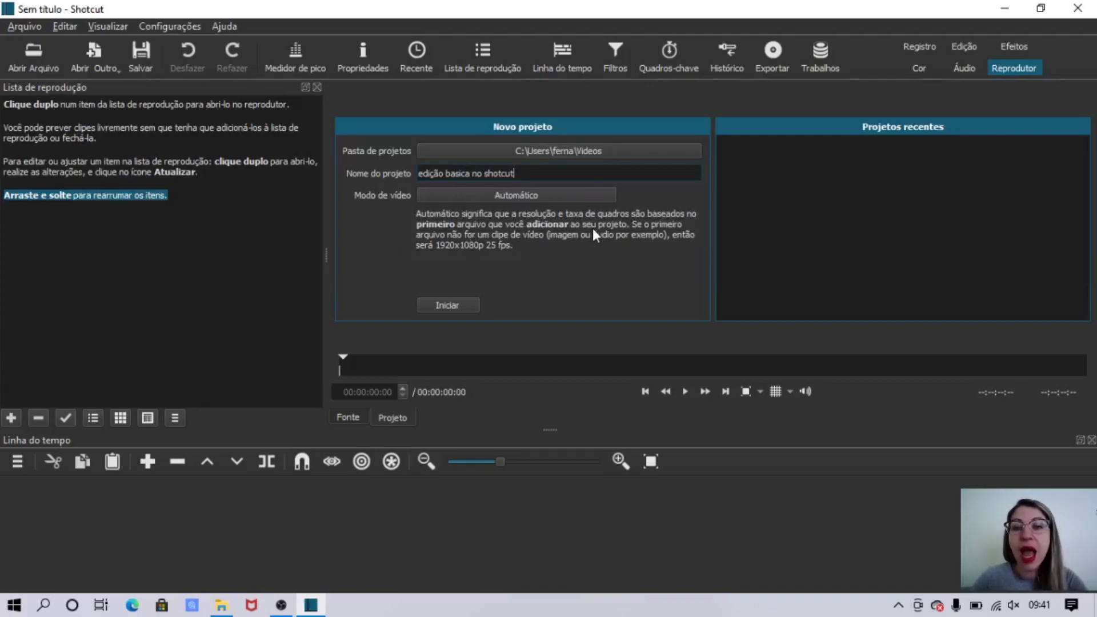
left_click(461, 307)
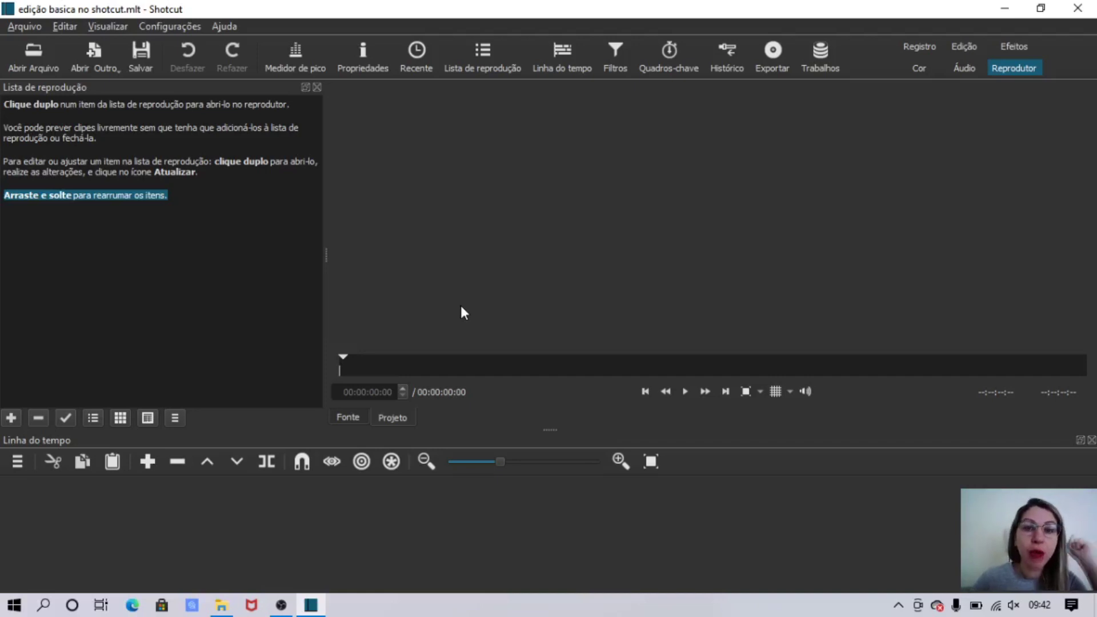
Open the video "edição" from the sons folder, pause its playback and add it to the playlist
left_click(48, 68)
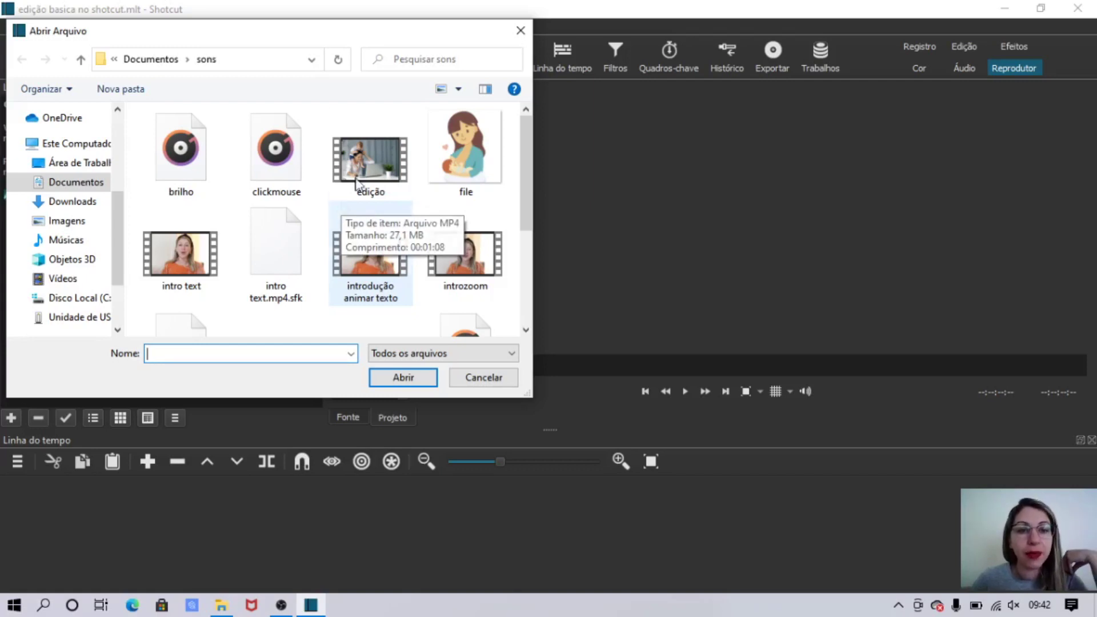
left_click(372, 160)
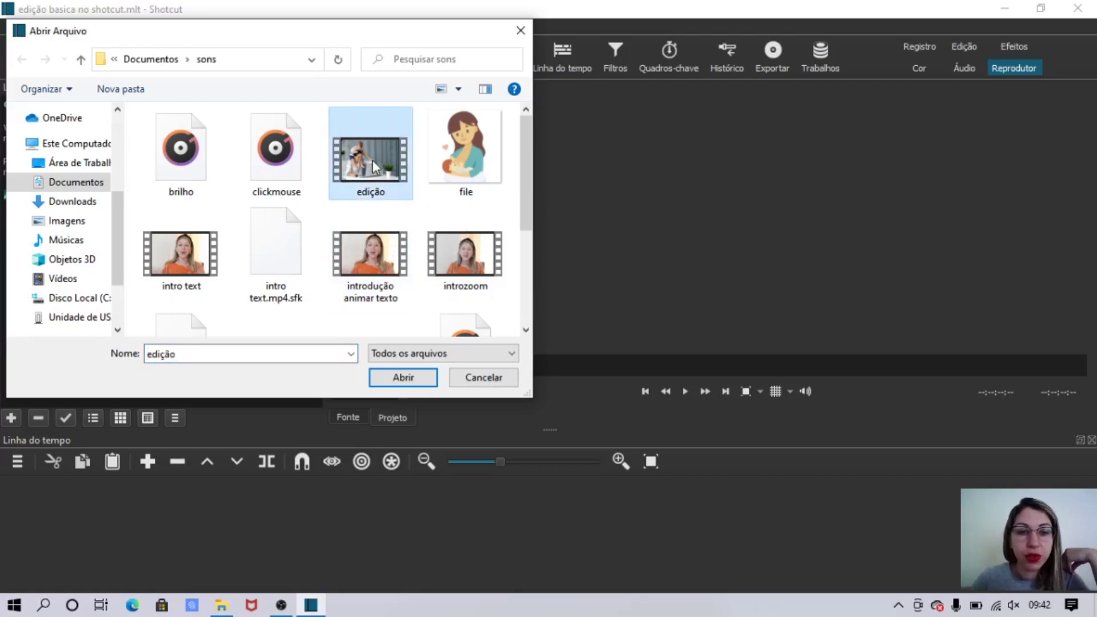
left_click(417, 377)
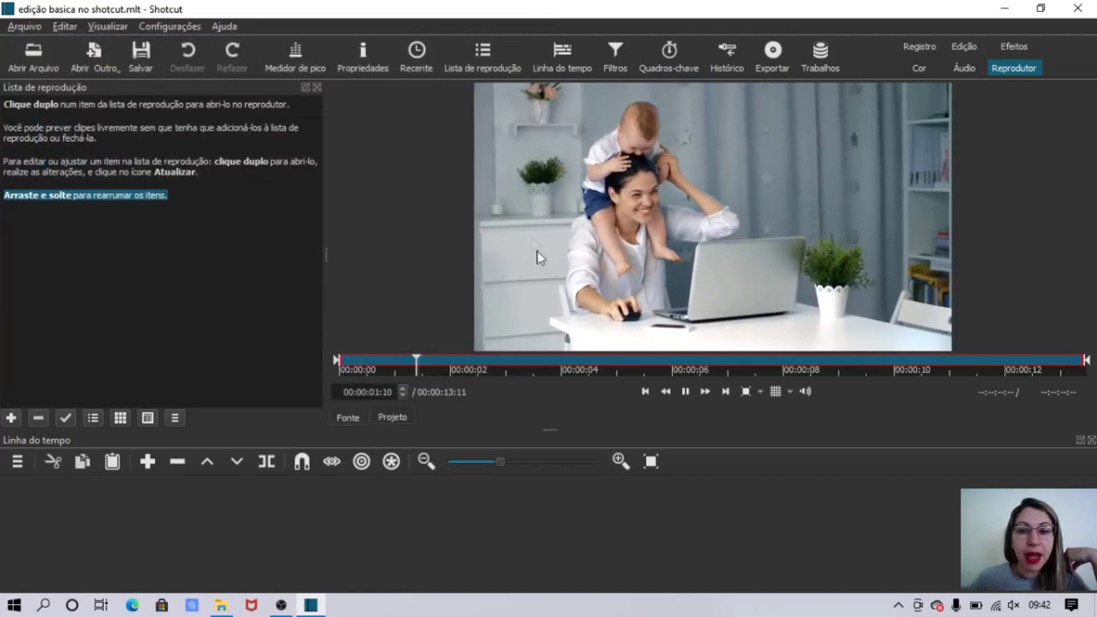
left_click(688, 391)
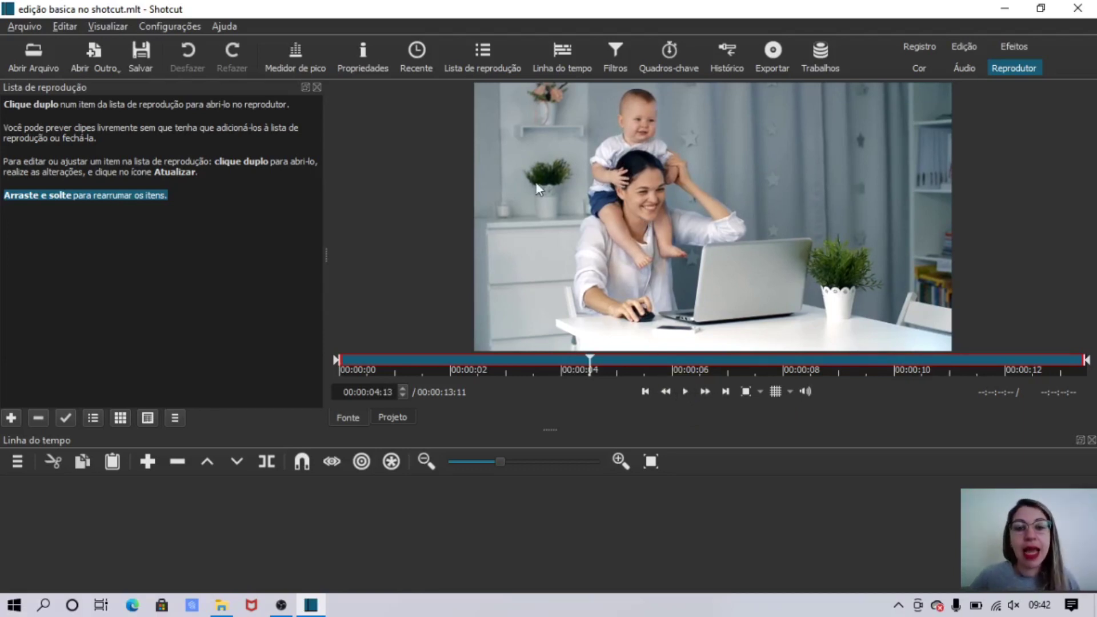
left_click_drag(536, 183, 116, 126)
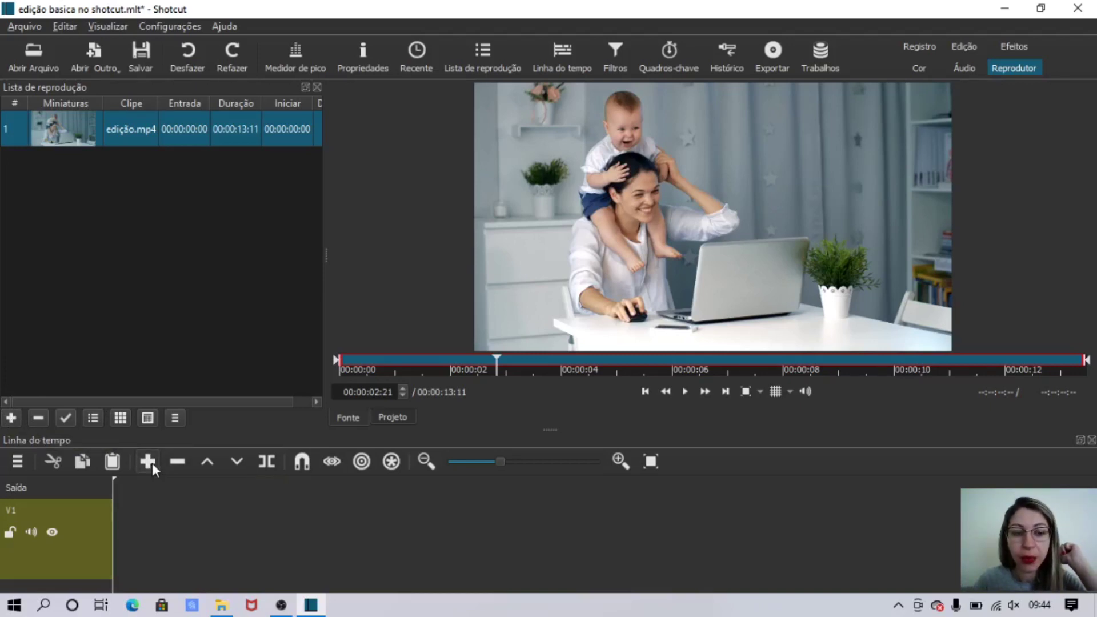
Append the edição.mp4 clip to the timeline and make the timeline area taller
key("a")
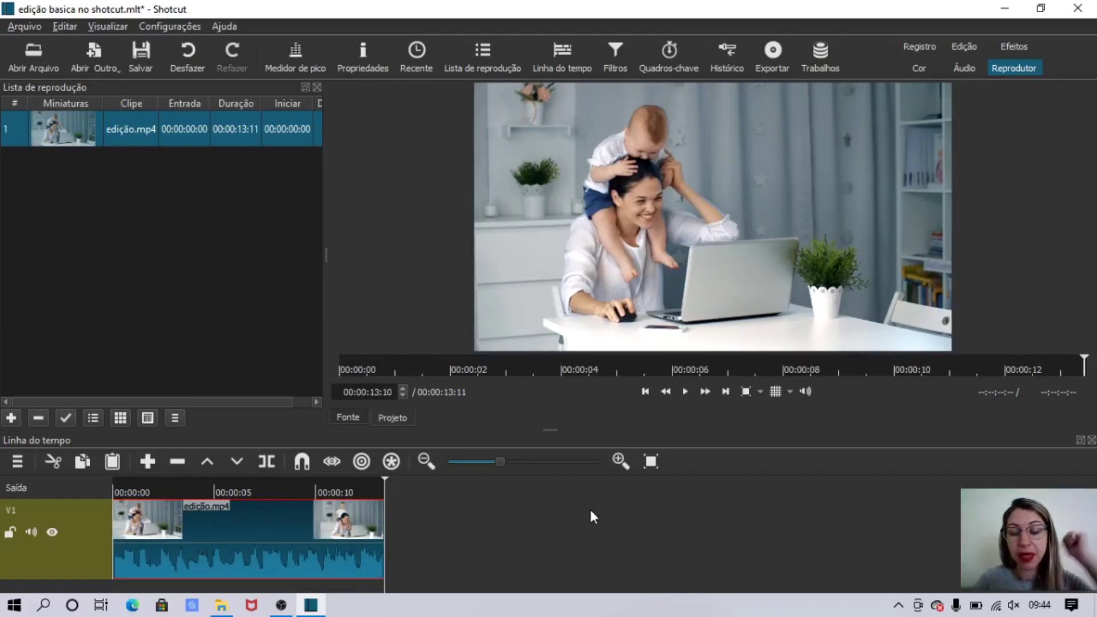
left_click_drag(548, 431, 541, 334)
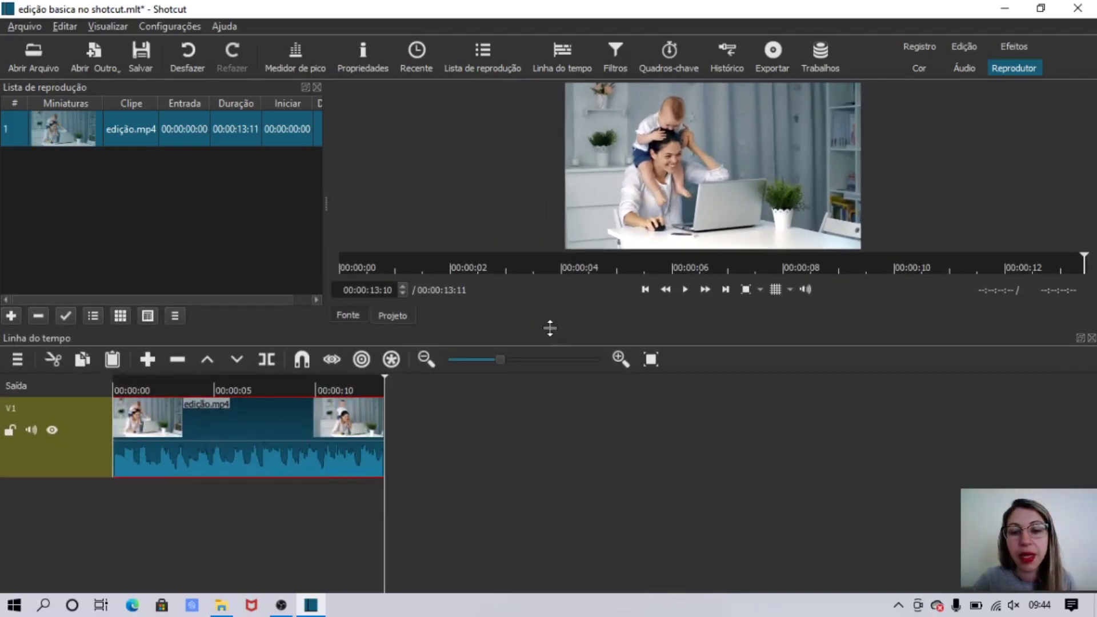
mouse_move(550, 327)
left_mouse_down()
mouse_move(554, 343)
mouse_move(550, 326)
left_mouse_up()
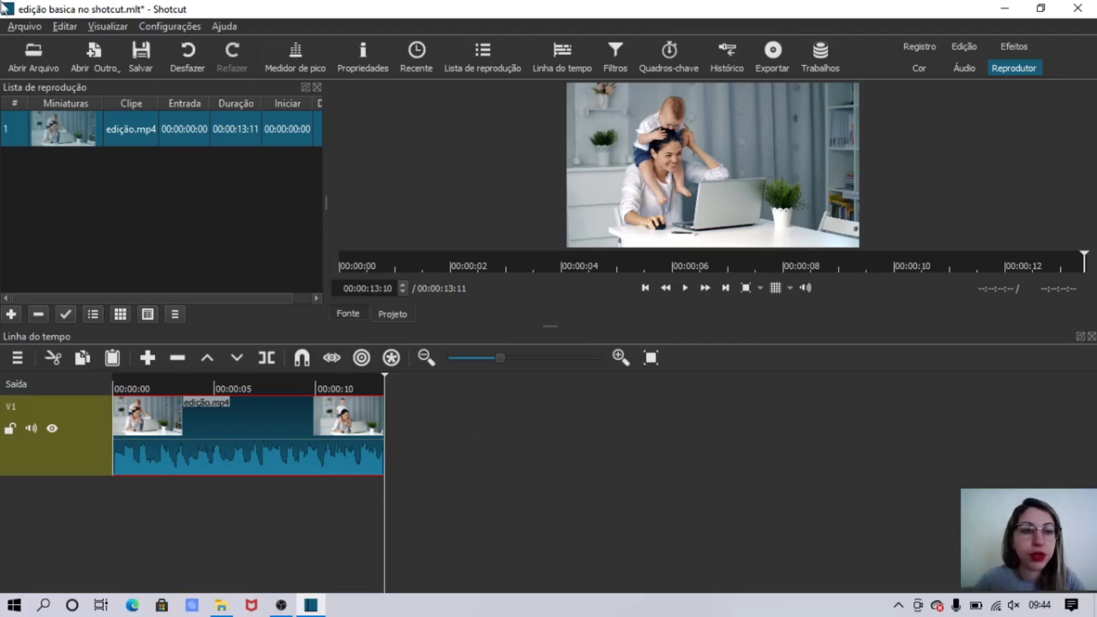
Open the mixkit video of the man in a suit from the sons folder and add it to the playlist
left_click(47, 63)
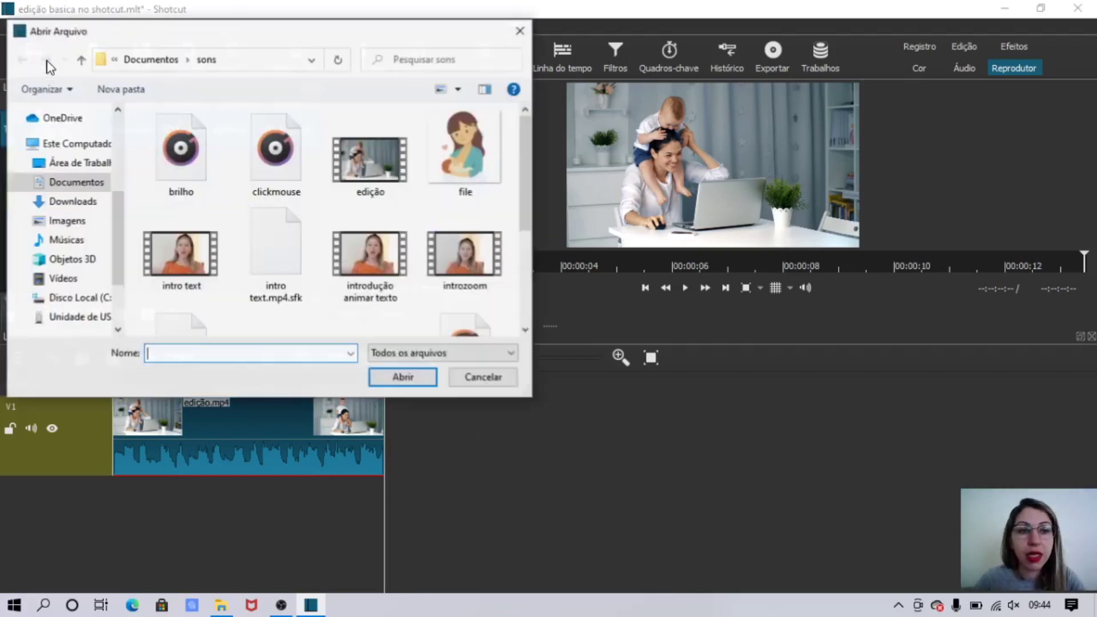
left_click(530, 273)
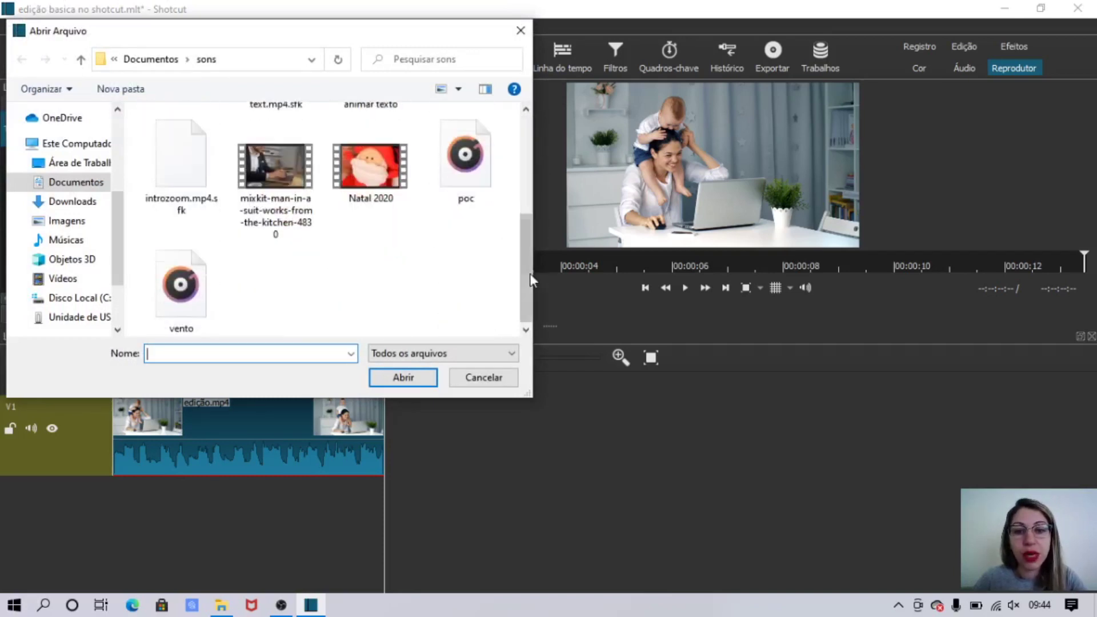
left_click(277, 220)
left_click(410, 376)
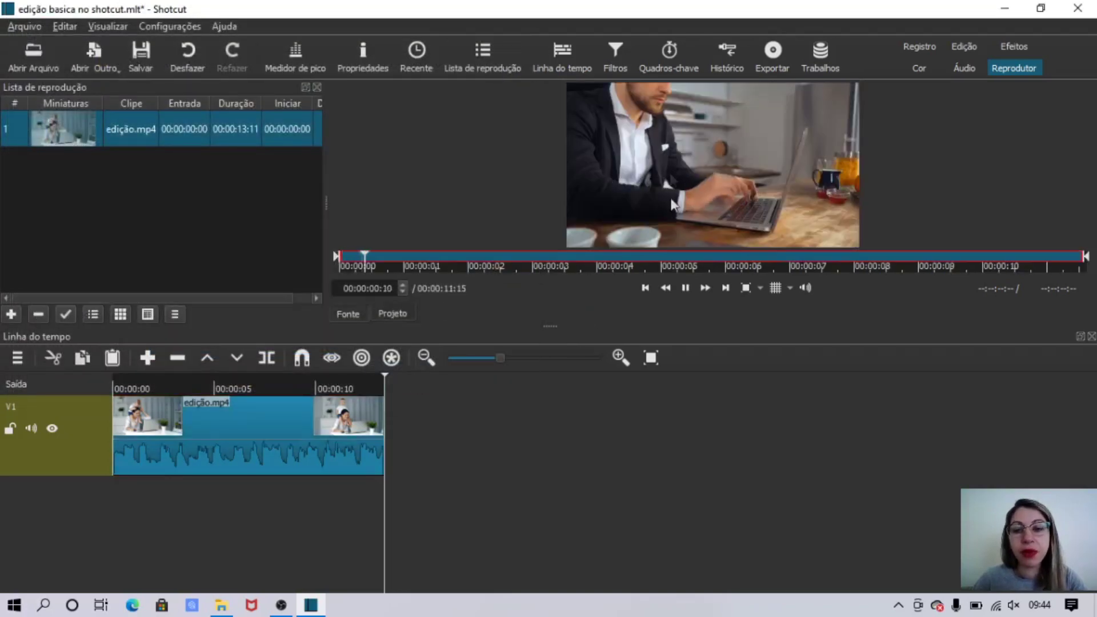
left_click(685, 288)
left_click_drag(667, 196, 194, 168)
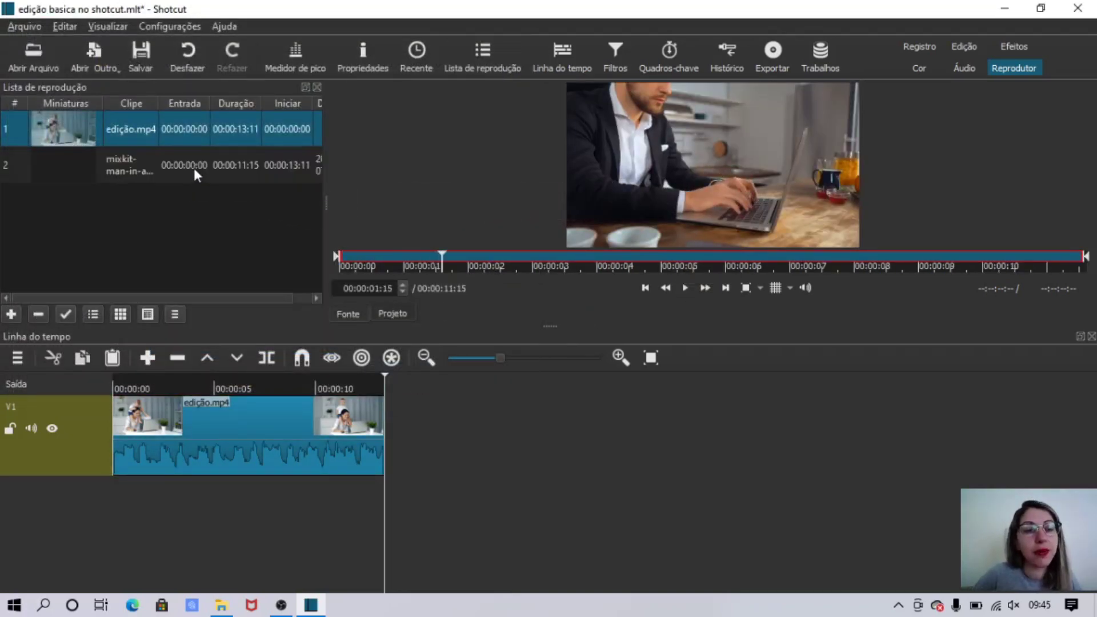
Append the mixkit clip after edição.mp4 on the timeline and delete it from the track again
left_click(162, 164)
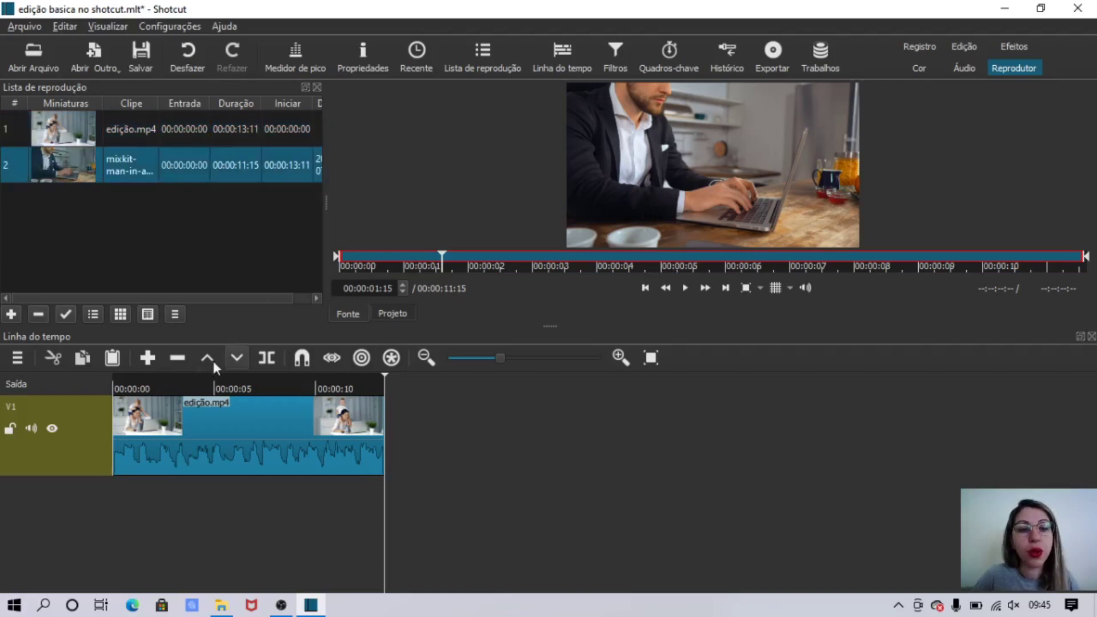
left_click(149, 355)
left_click(400, 407)
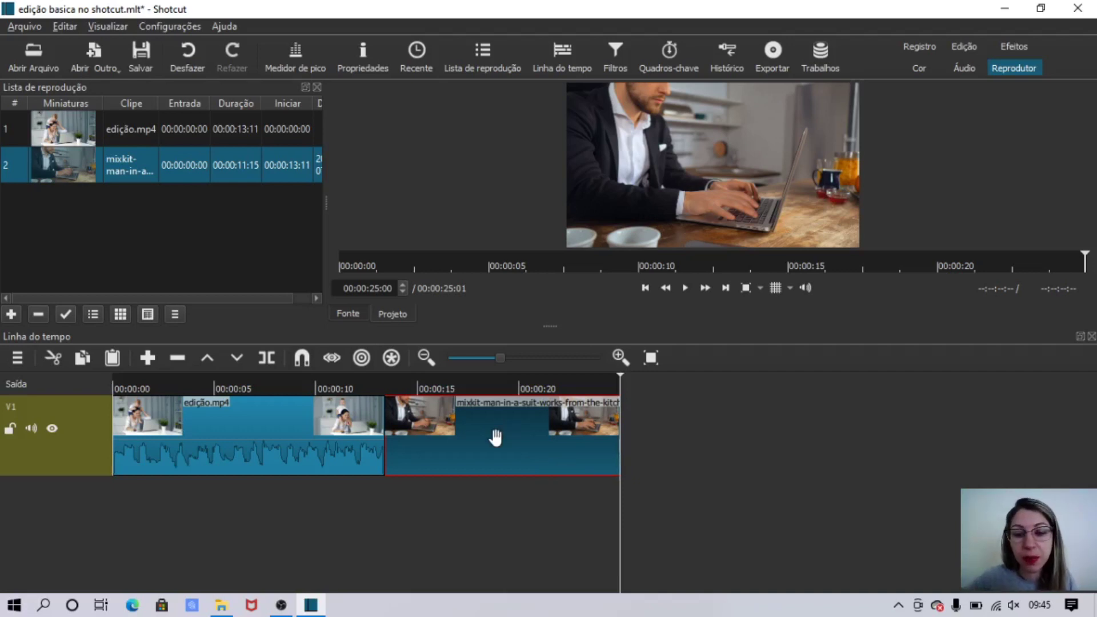
key("Delete")
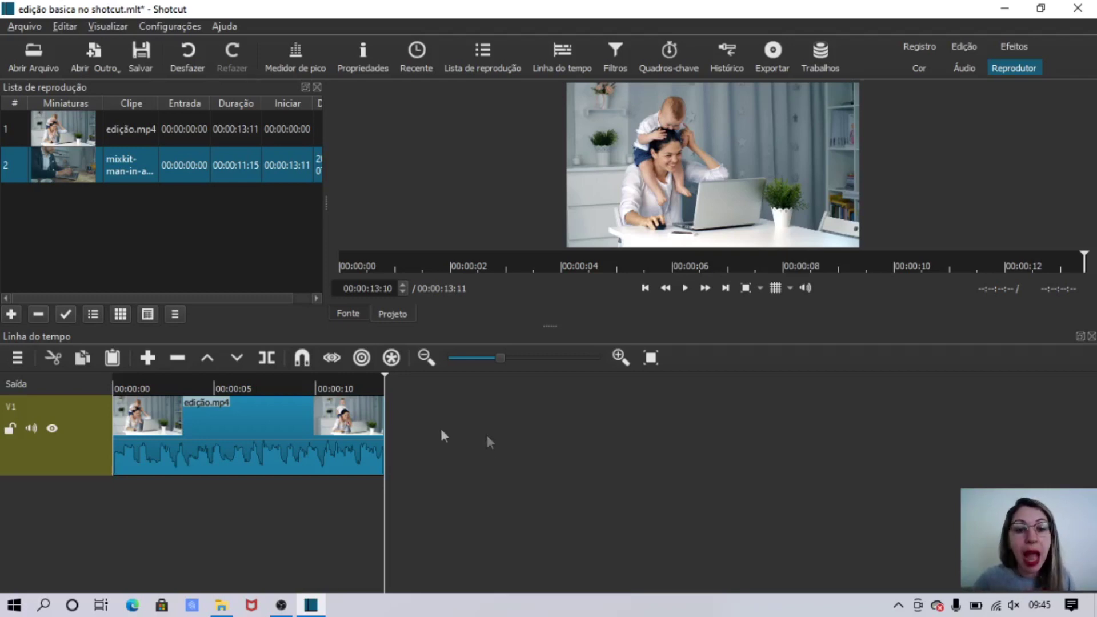
Select the edição.mp4 clip on the timeline and enlarge the timeline scale
key("ctrl+a")
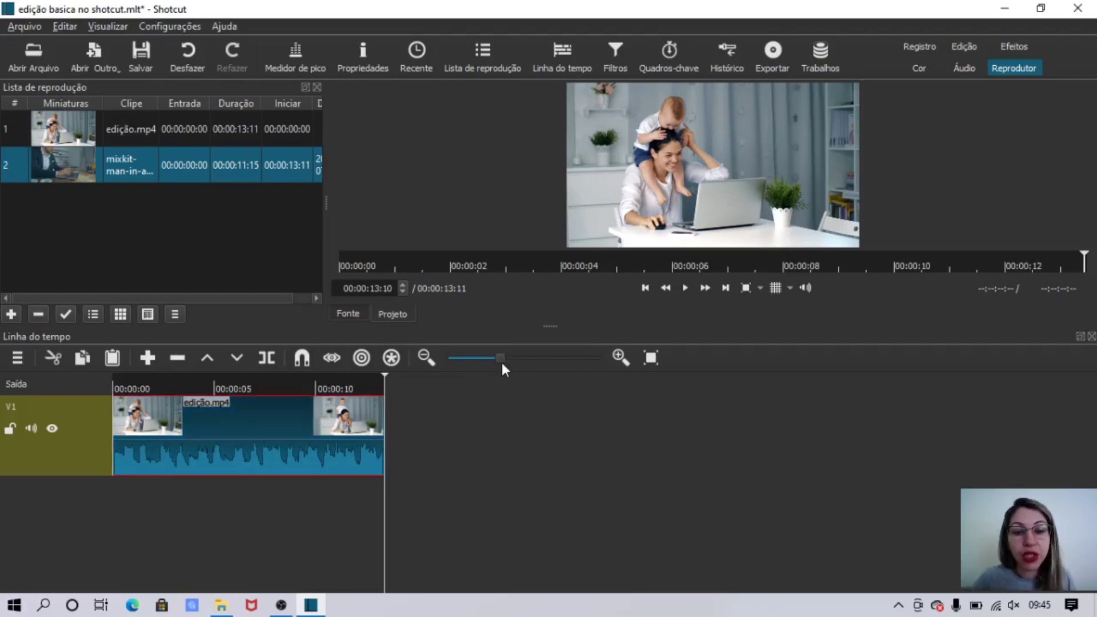
left_click_drag(524, 360, 537, 360)
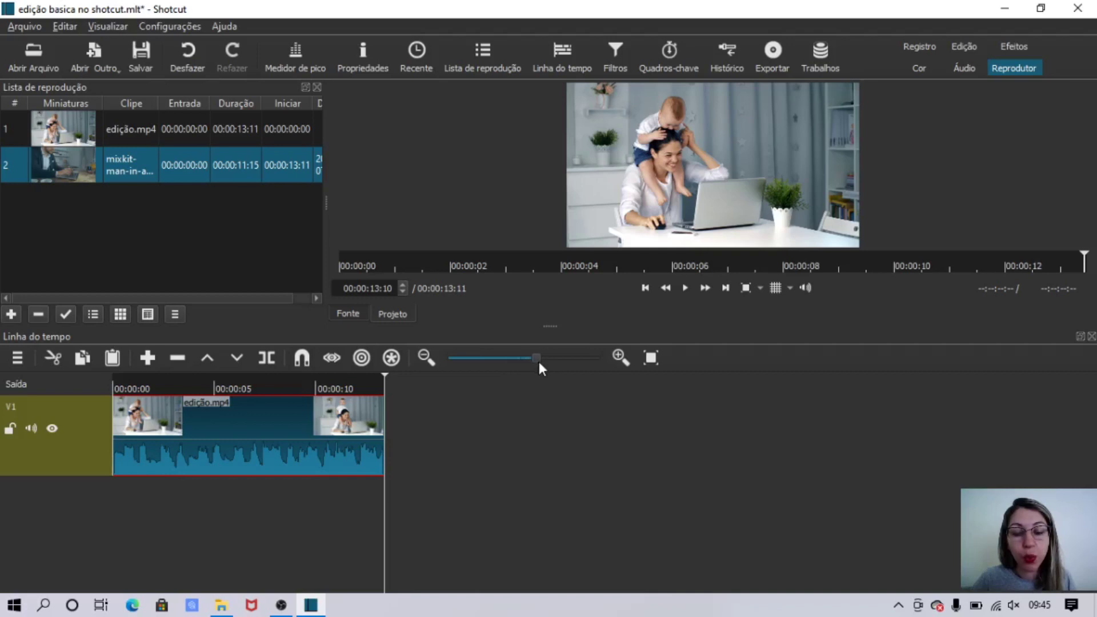
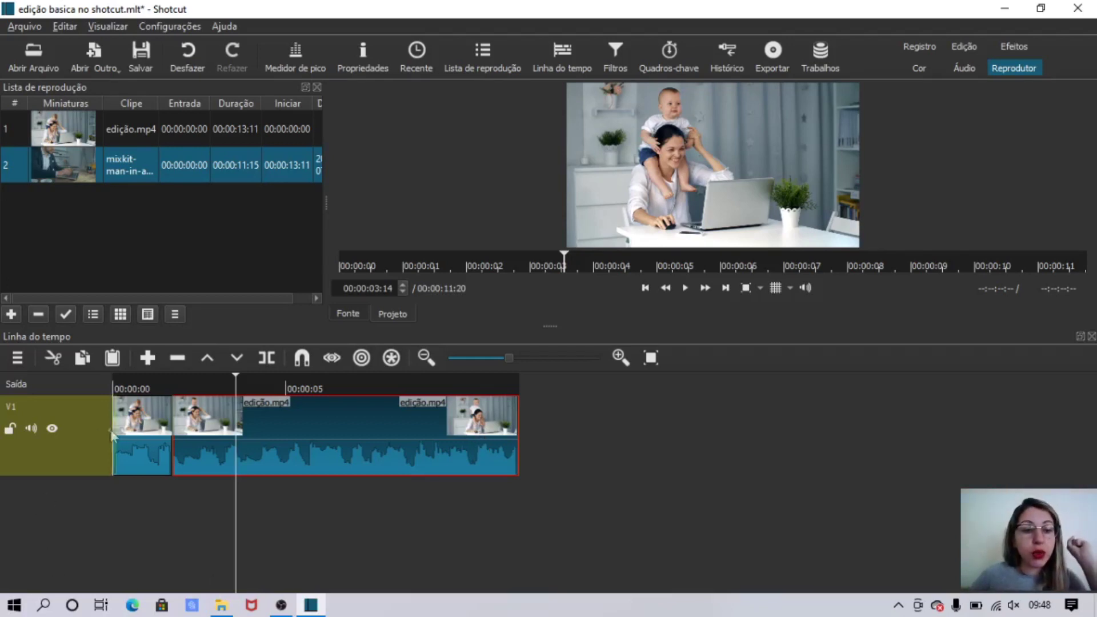
Play the edit from about 00:00:00:22 and split the longer edição.mp4 segment at 00:00:03:24
left_click(143, 387)
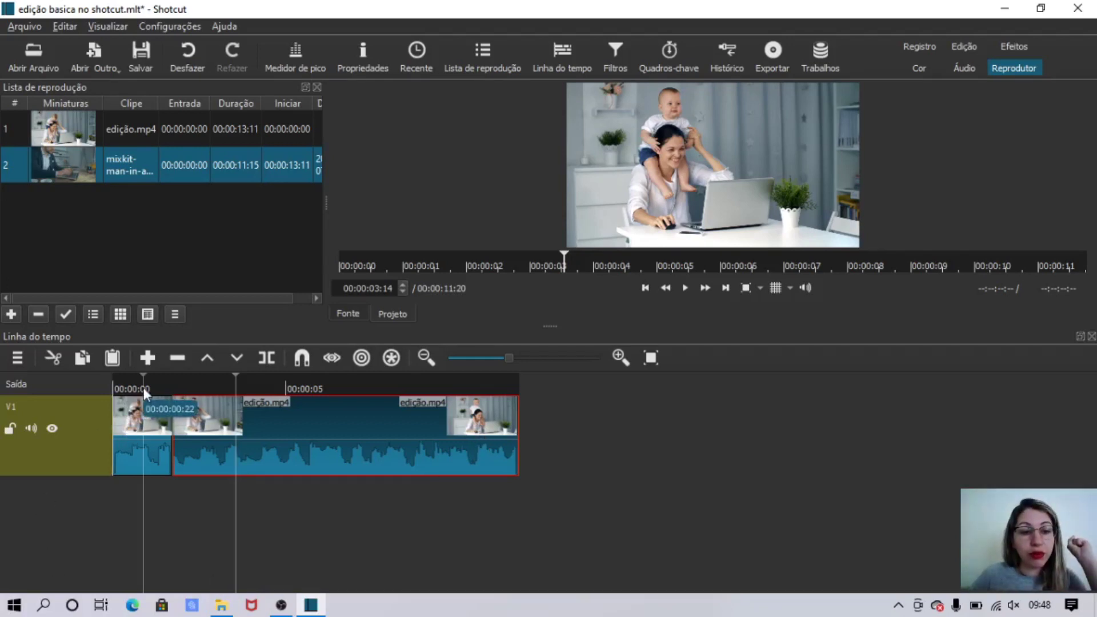
left_click(685, 288)
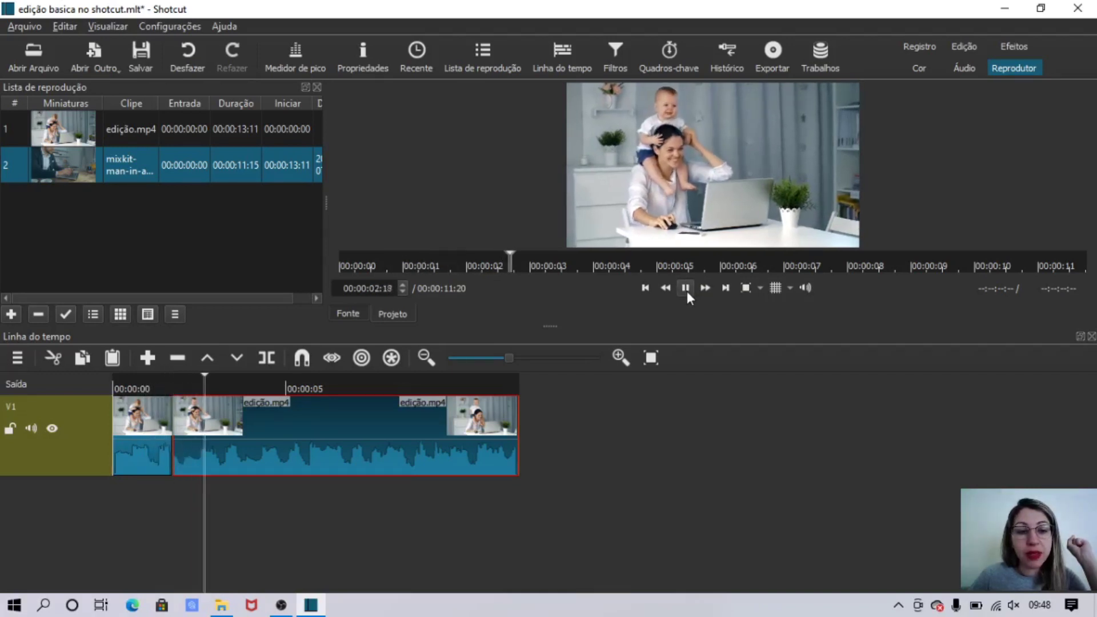
left_click(685, 288)
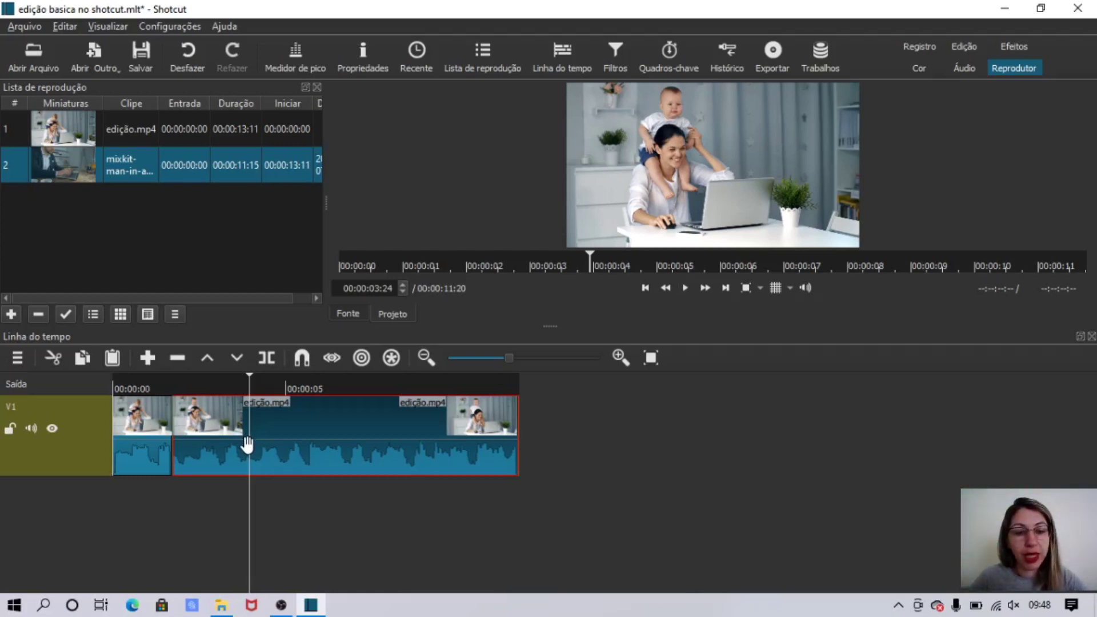
key("s")
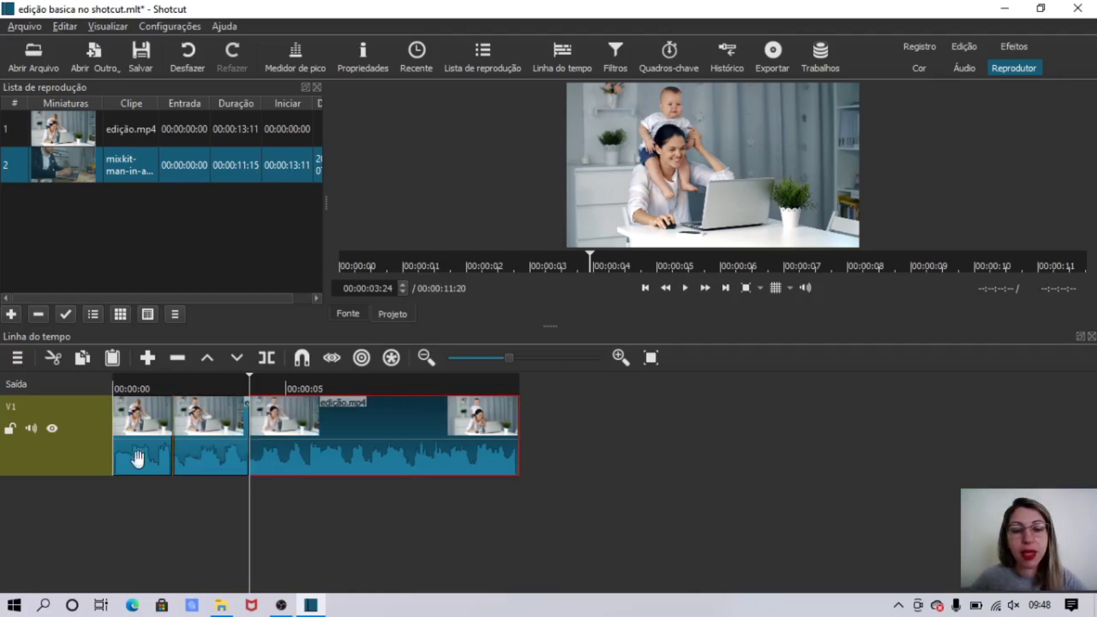
Select the middle of the three edição.mp4 segments on track V1 and show its filters
left_click(139, 460)
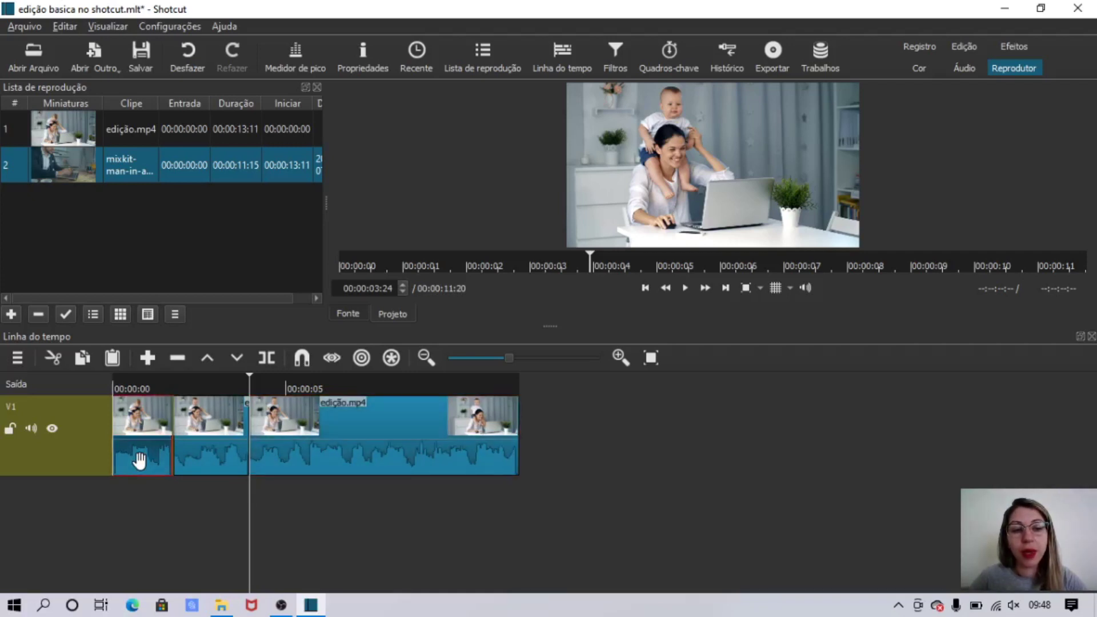
left_click(213, 448)
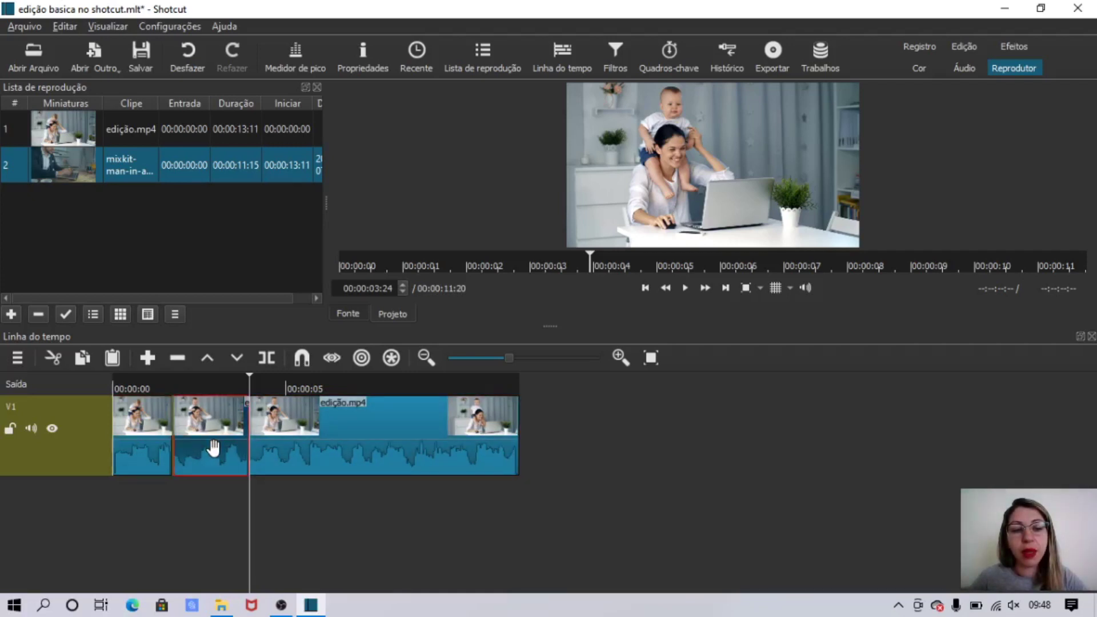
left_click(301, 444)
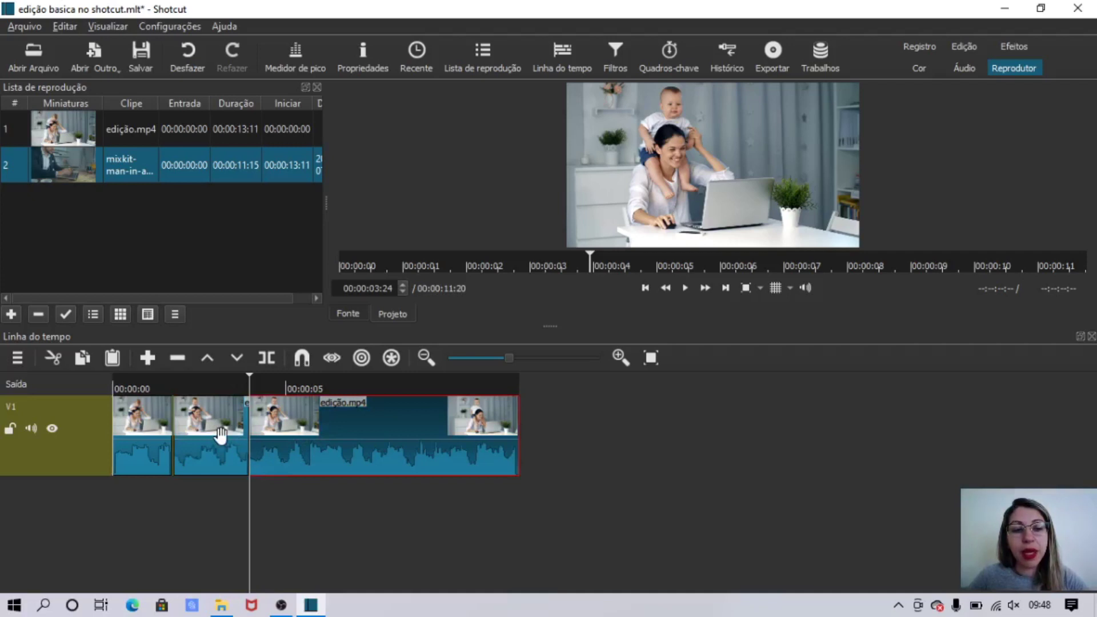
left_click(221, 434)
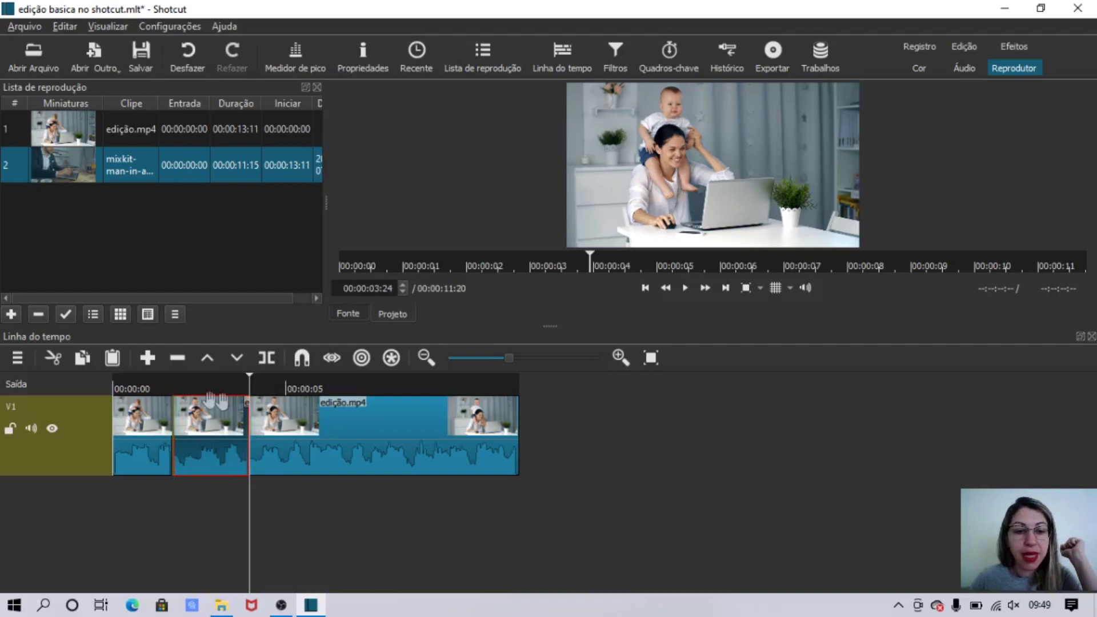
left_click(616, 55)
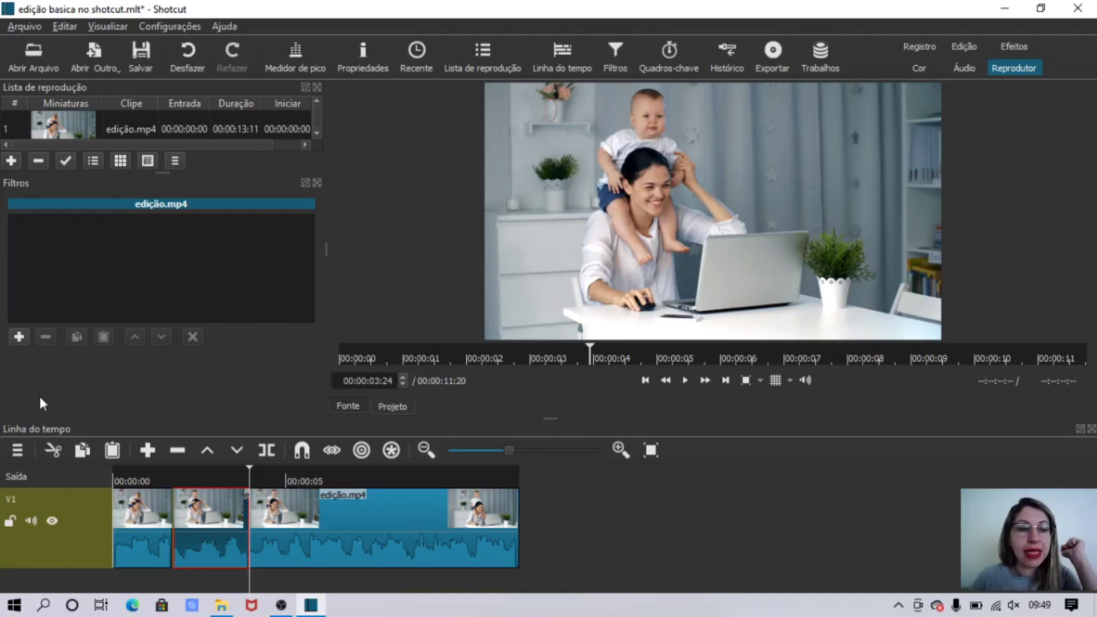
Add the Texto: Simples filter to the selected edição.mp4 segment and move the playhead to 00:00:01:23
left_click(19, 338)
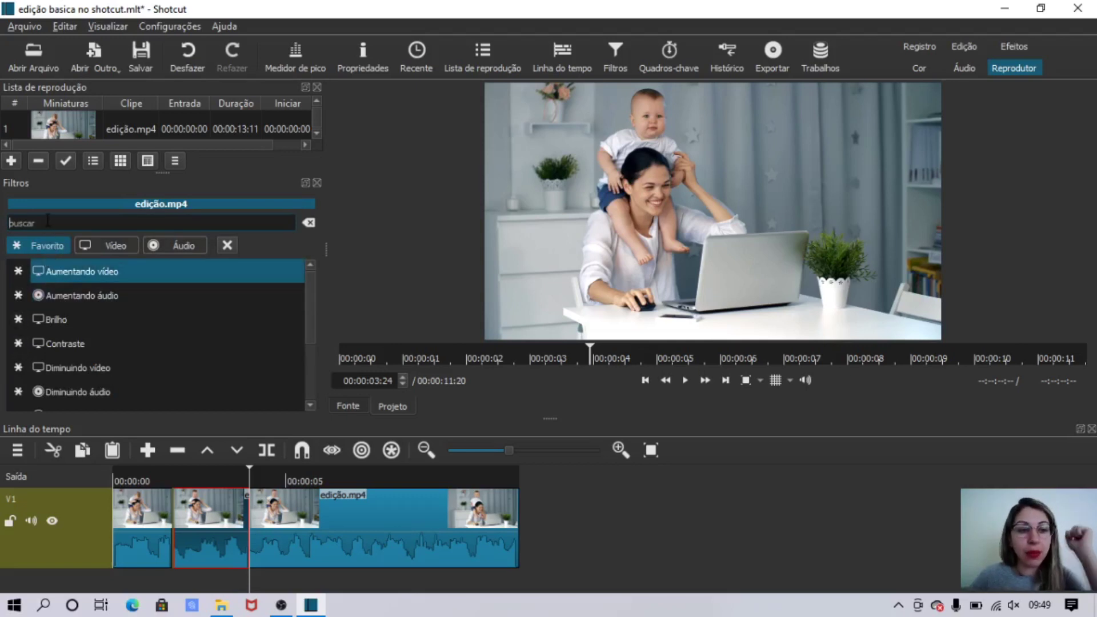
type("text")
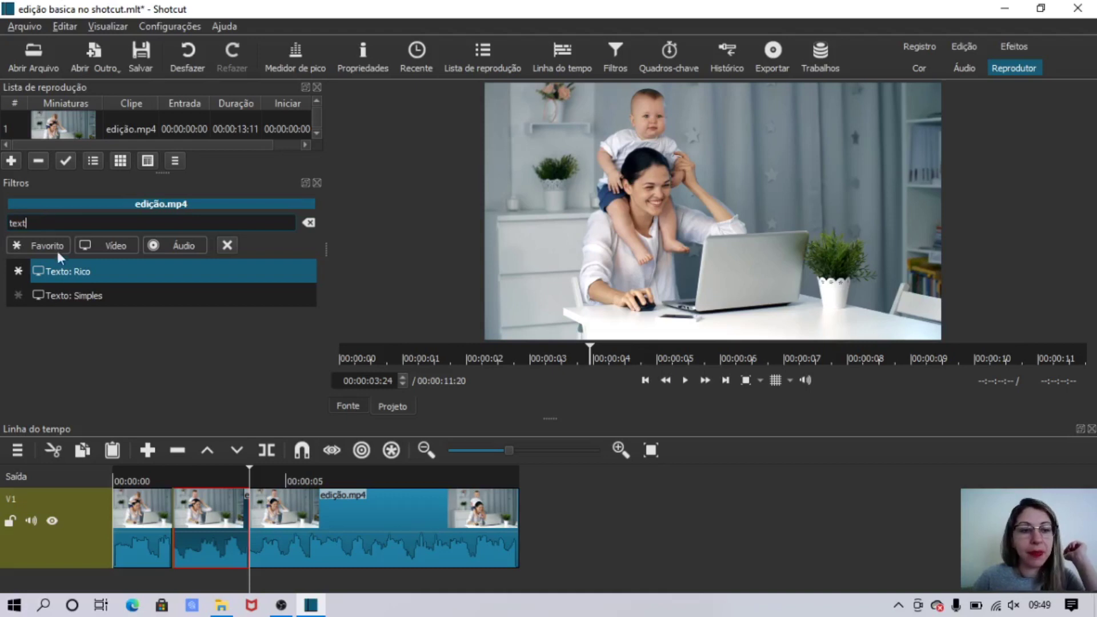
left_click(81, 295)
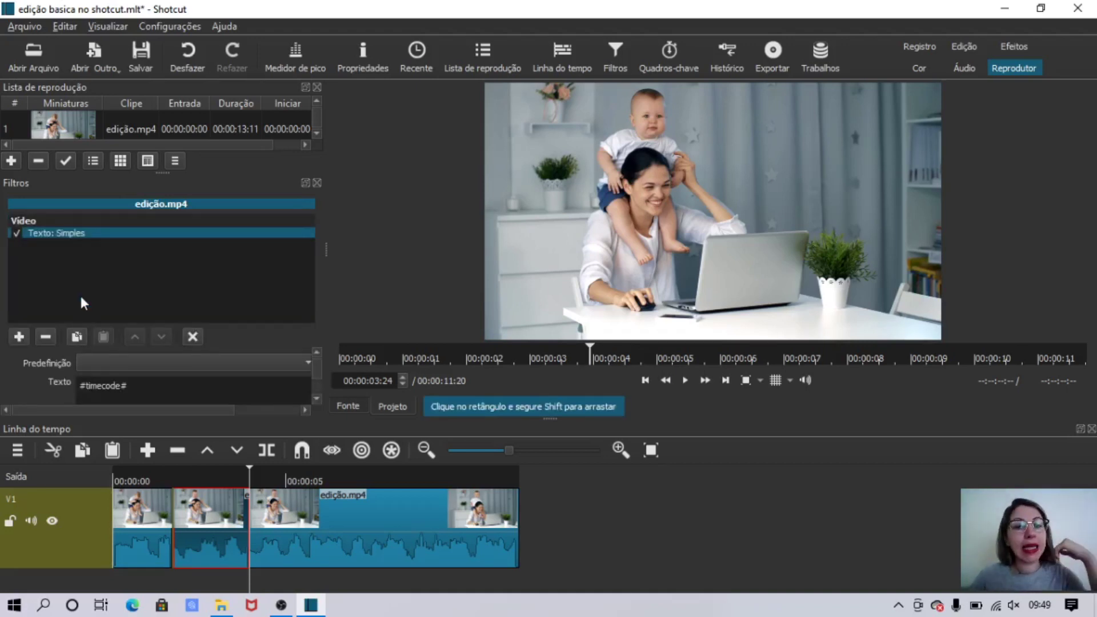
left_click(179, 479)
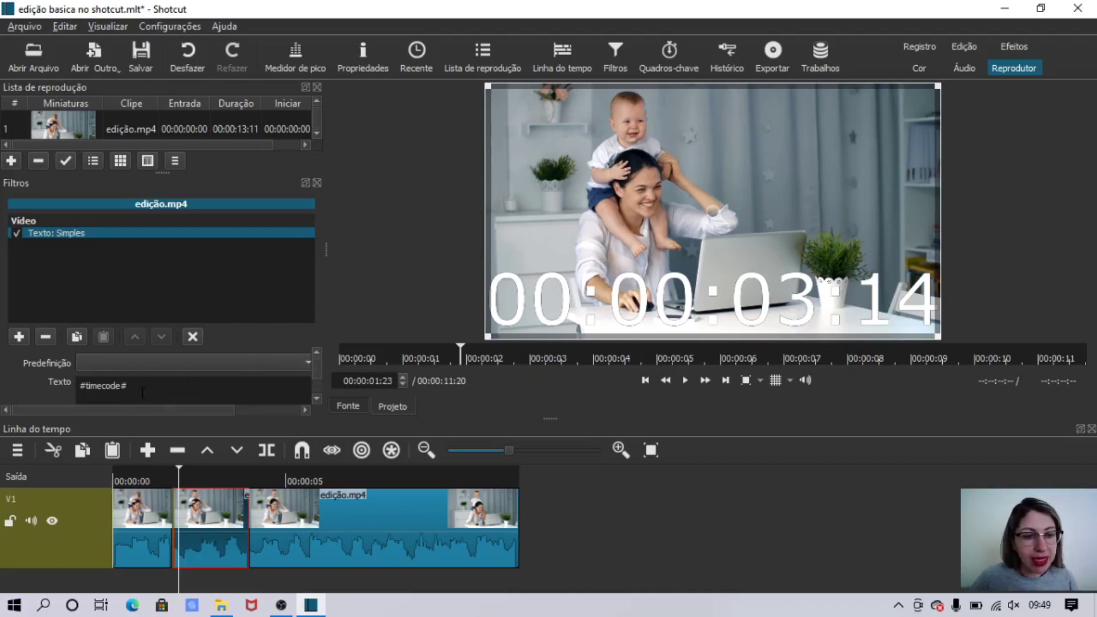
Close the playlist to make room and replace the filter's #timecode# text with "home office"
left_click(317, 87)
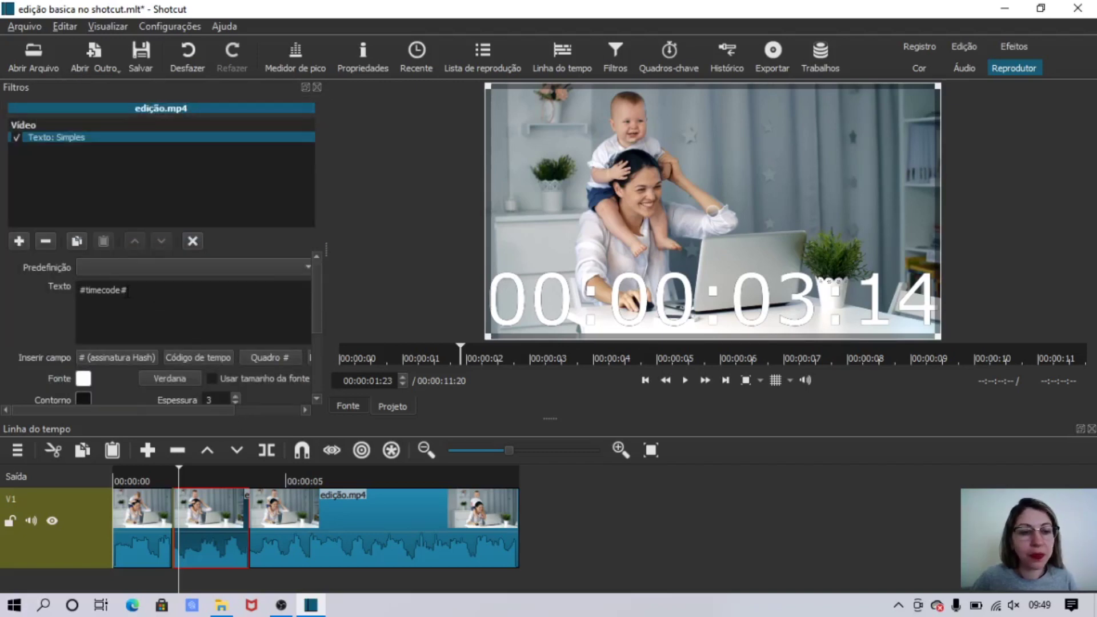
key("BackSpace")
key("BackSpace")
key("BackSpace")
key("BackSpace")
key("BackSpace")
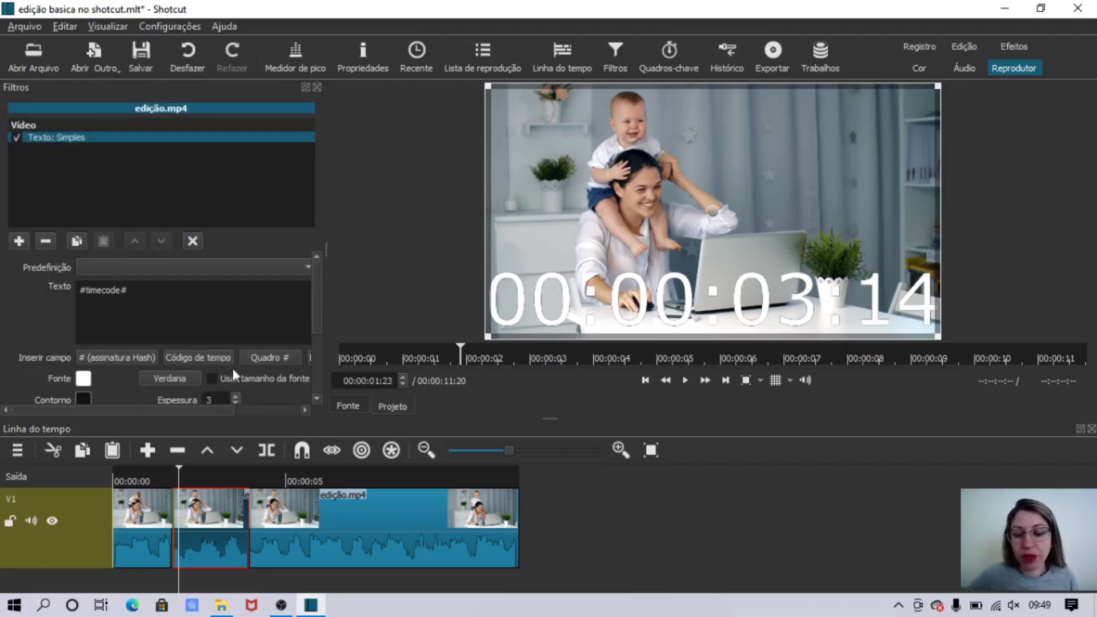
key("BackSpace")
key("BackSpace")
key("BackSpace")
key("BackSpace")
key("BackSpace")
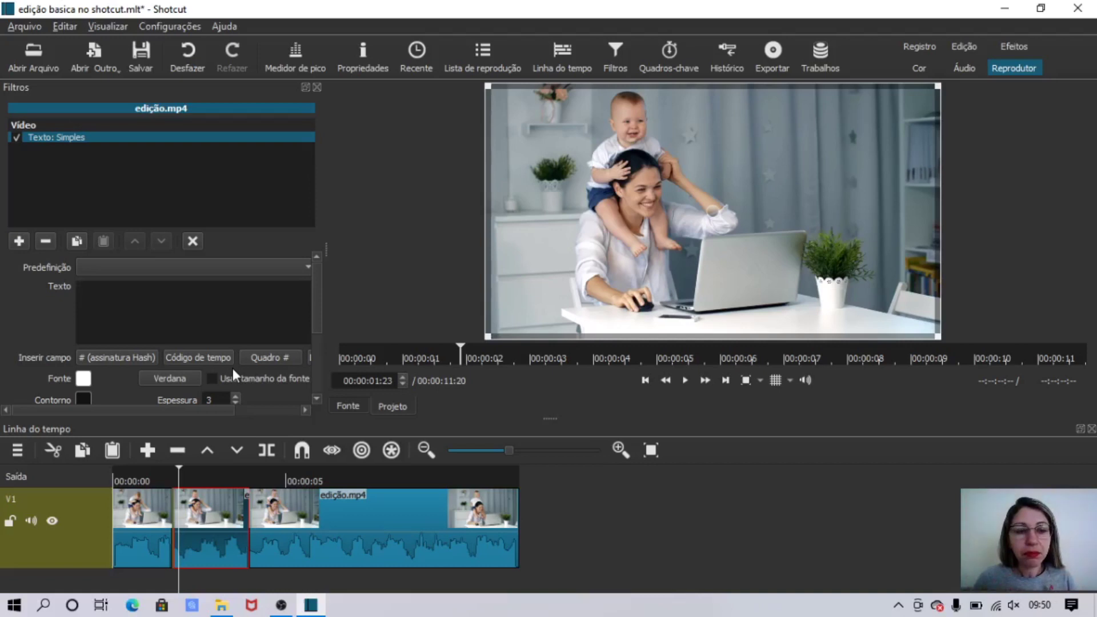
type("ho")
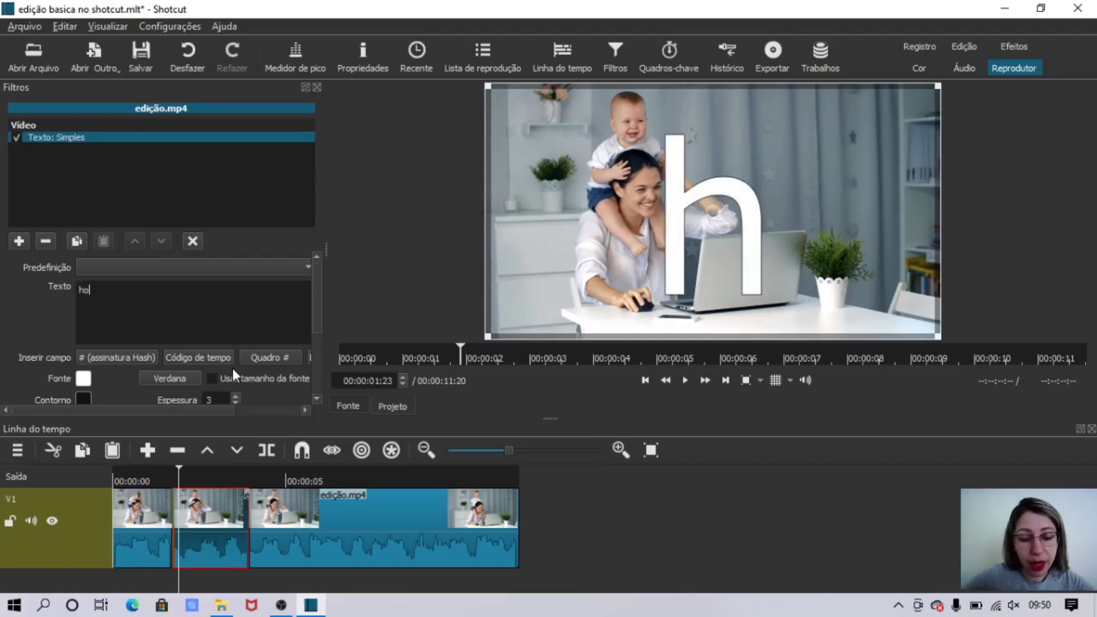
type("me office")
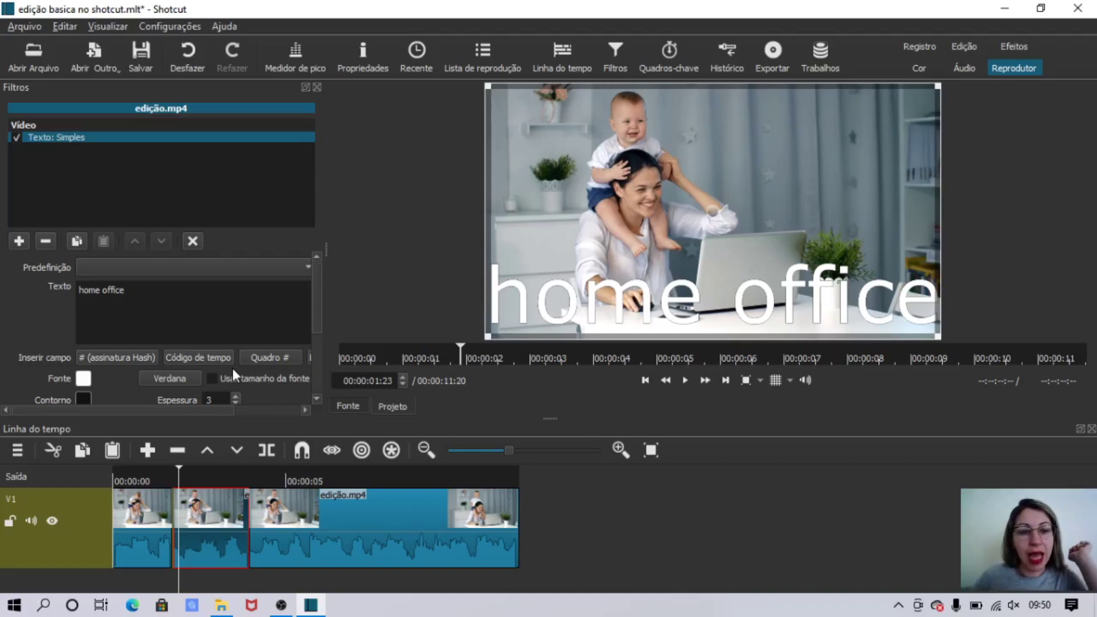
Shrink the "home office" text box, move it to about position 621, 29 in the frame, and play the edit from 00:00:01:06
left_click(319, 398)
left_click(318, 399)
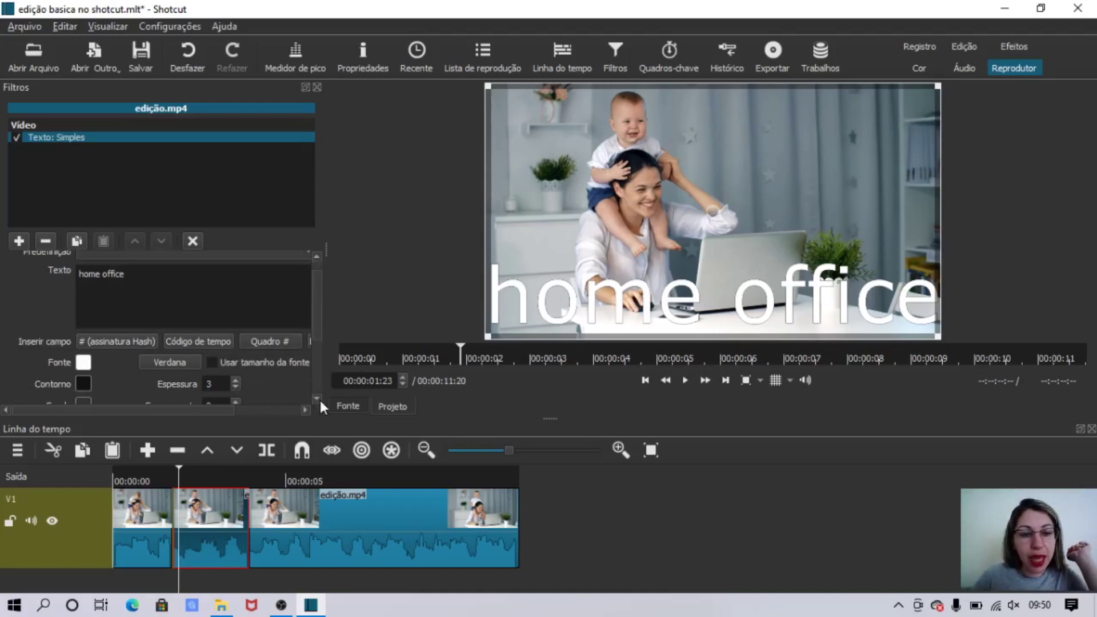
left_click(318, 399)
left_click(318, 399)
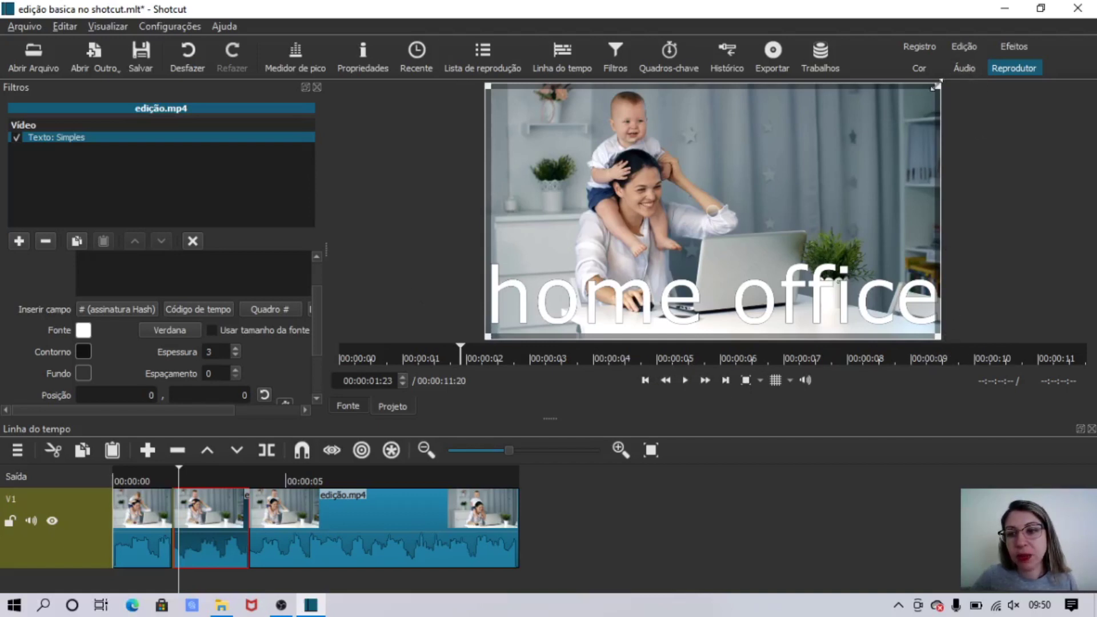
left_click_drag(944, 80, 674, 278)
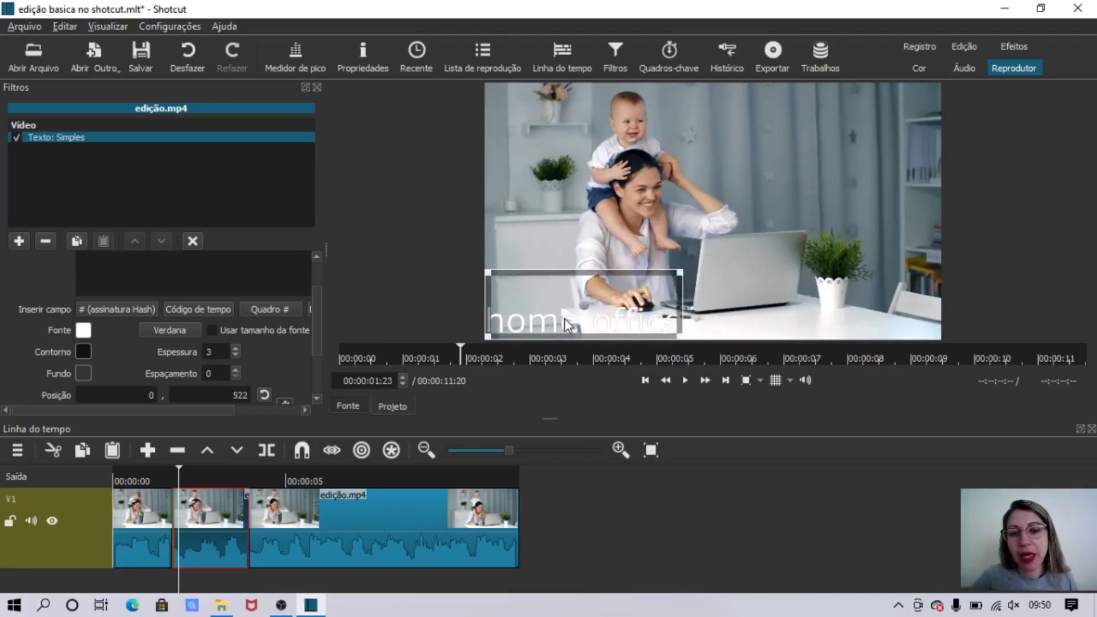
left_click_drag(583, 306, 815, 129)
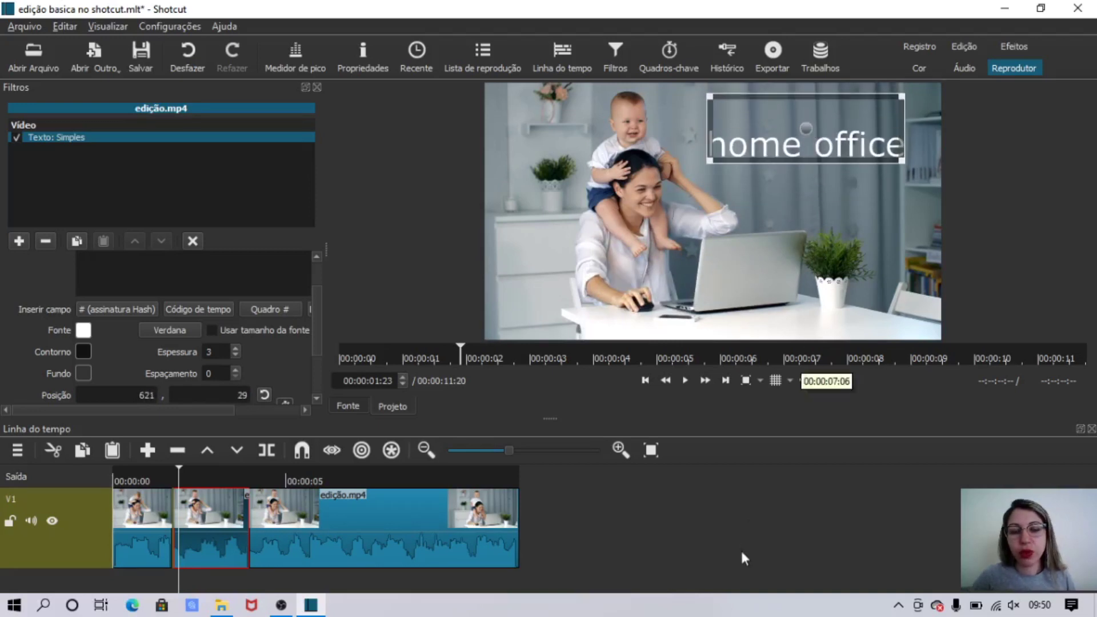
left_click(155, 474)
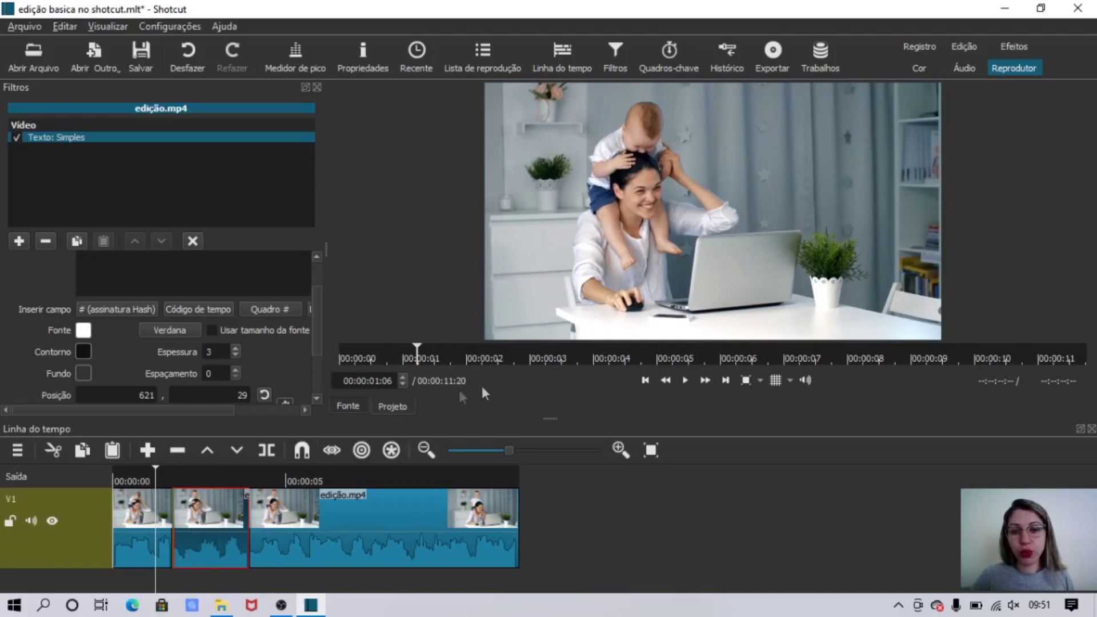
left_click(686, 380)
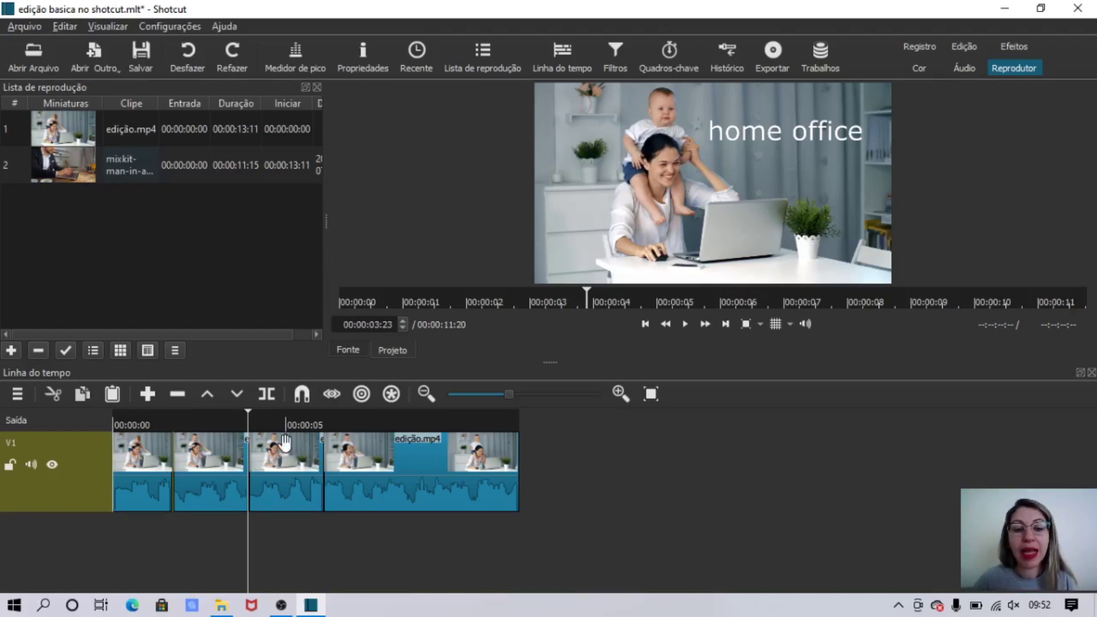
Add a second video track above V1, give the timeline more height and select the new V2 track
right_click(532, 452)
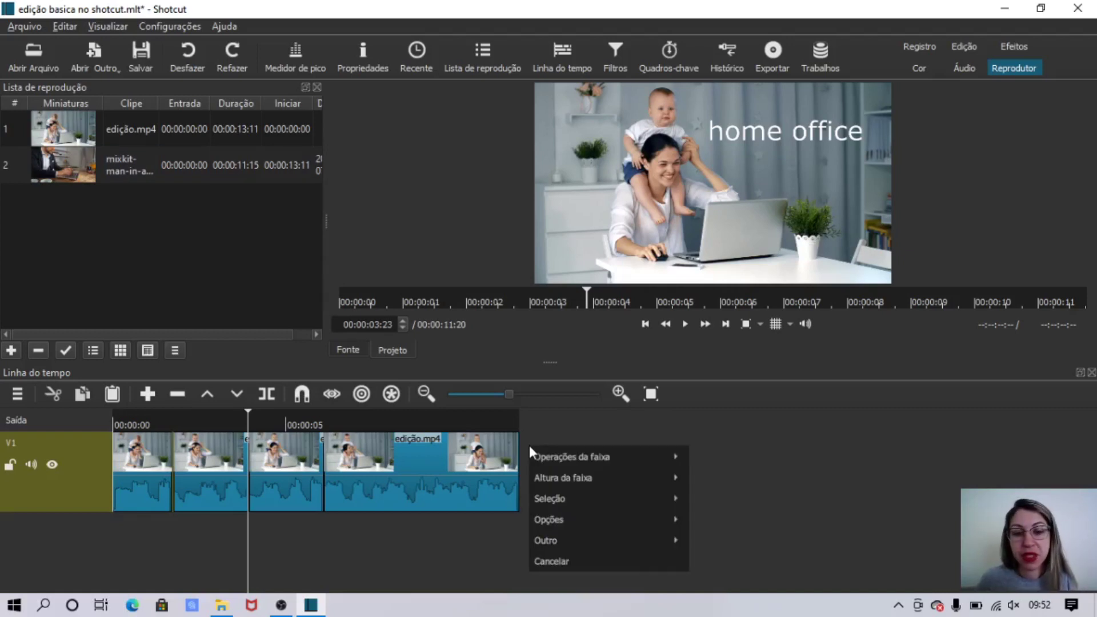
mouse_move(558, 457)
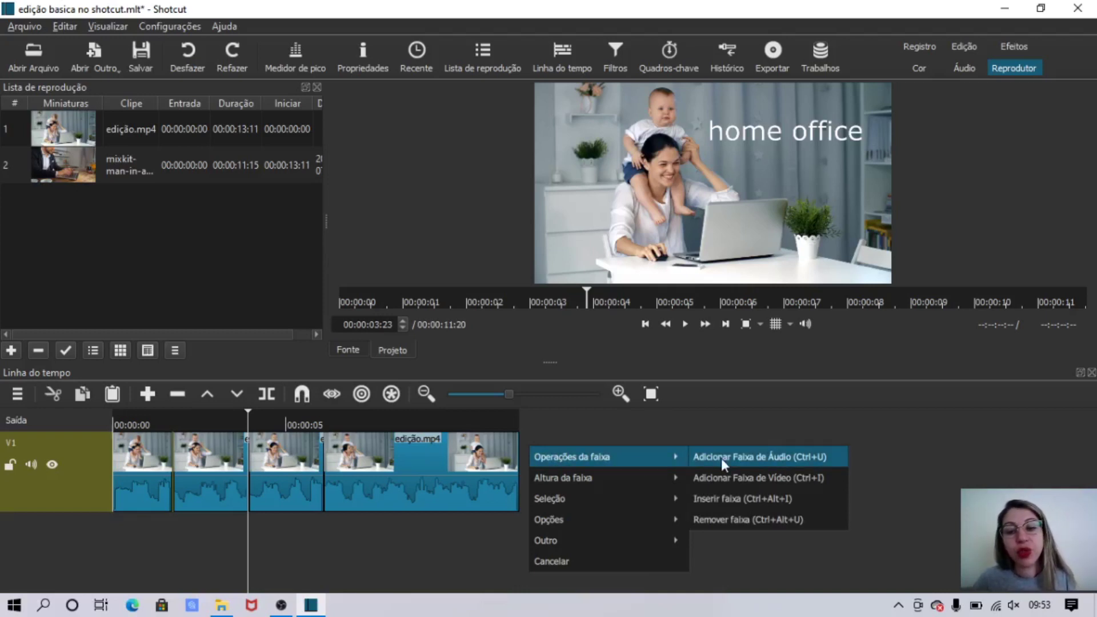
left_click(790, 484)
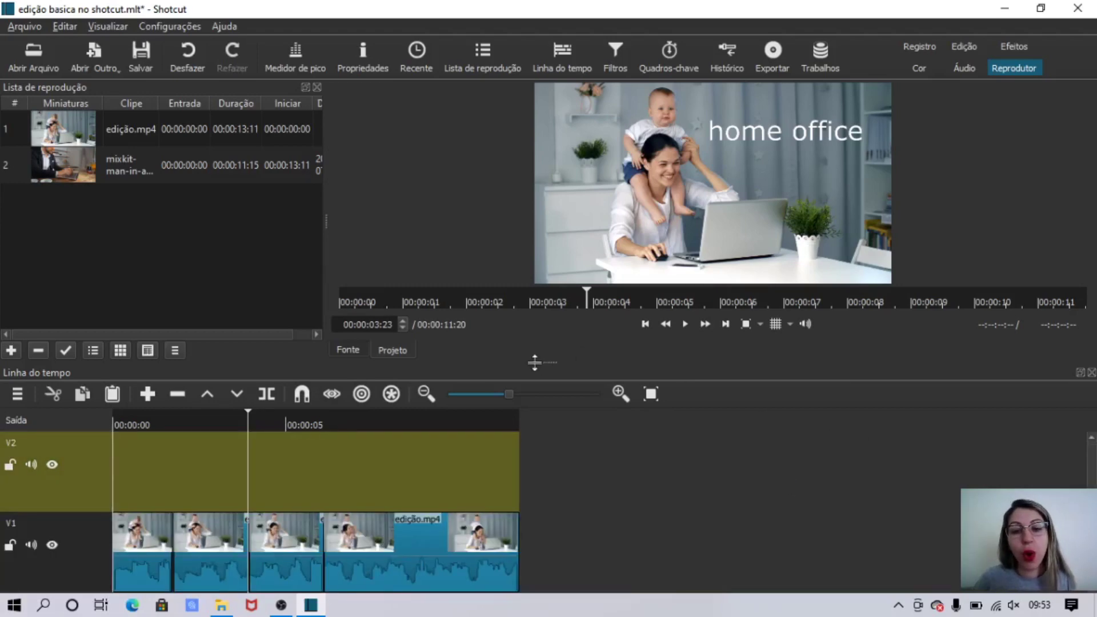
left_click_drag(550, 364, 547, 318)
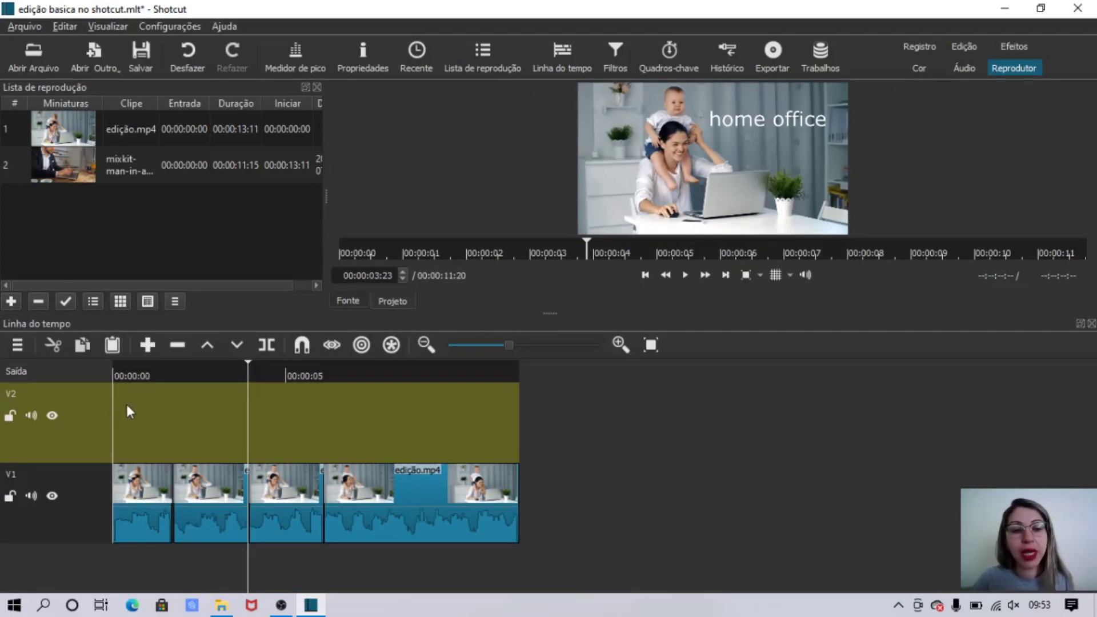
left_click(106, 427)
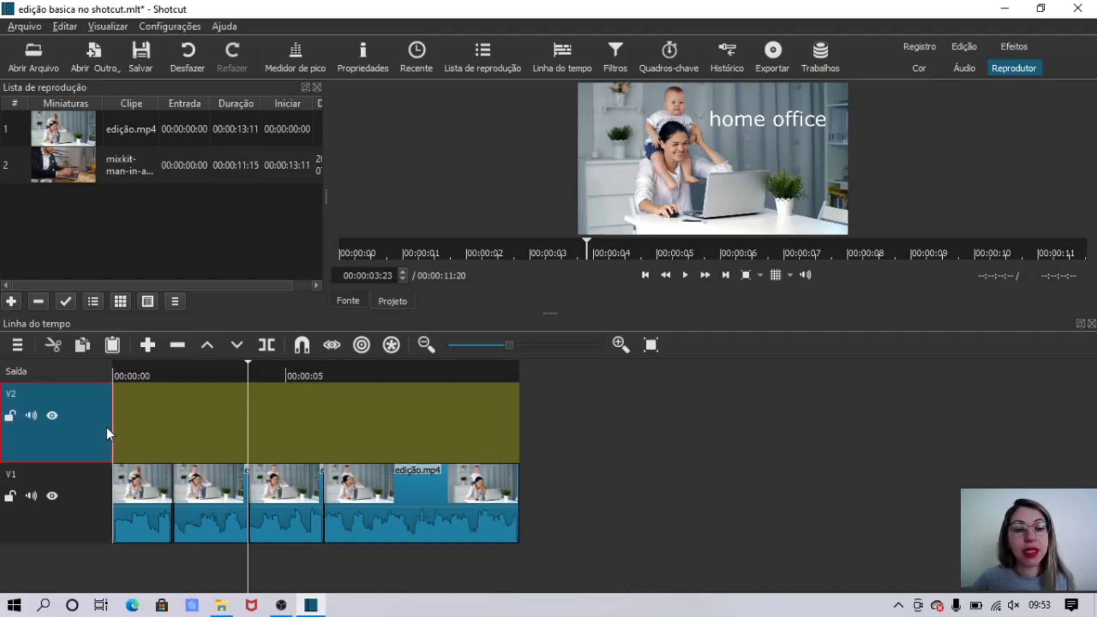
left_click(143, 425)
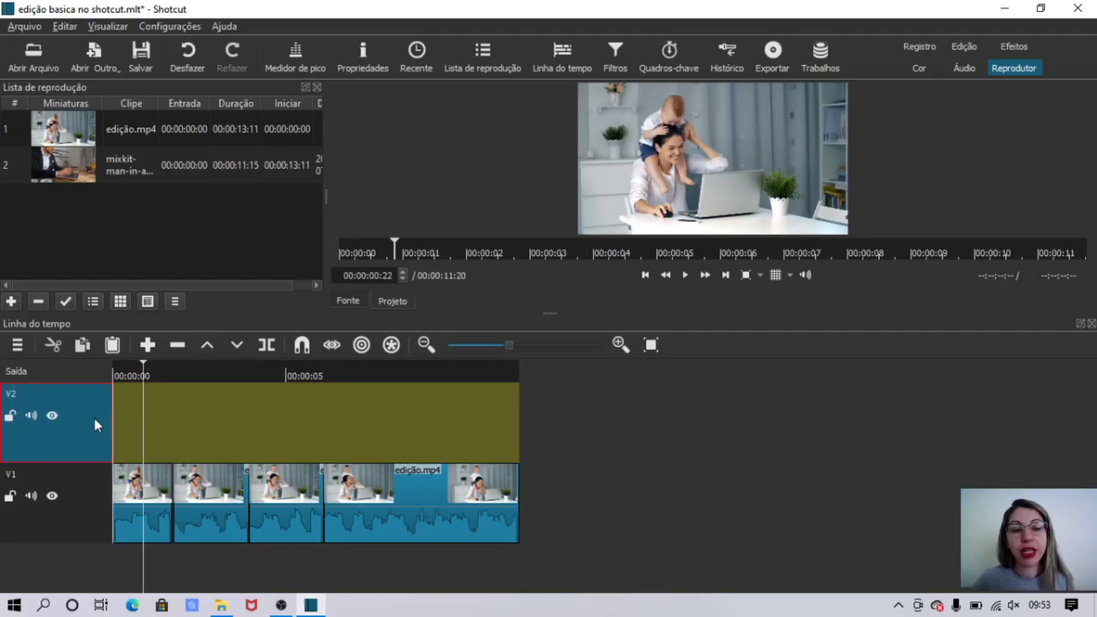
Open the image named file from the sons folder and add it to the playlist
left_click(31, 57)
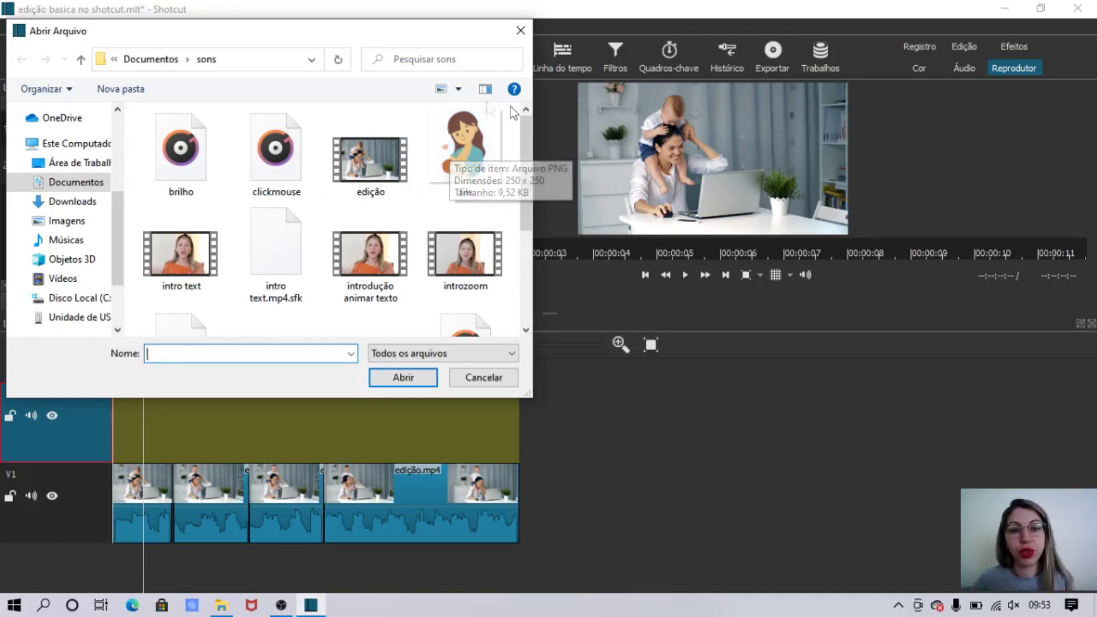
left_click(463, 152)
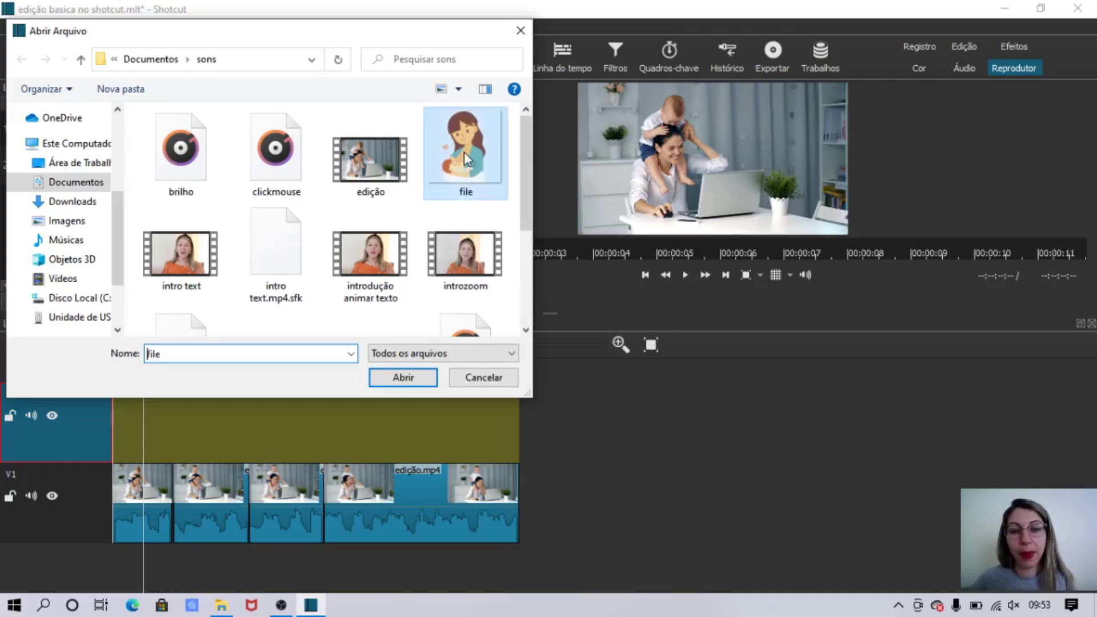
left_click(400, 380)
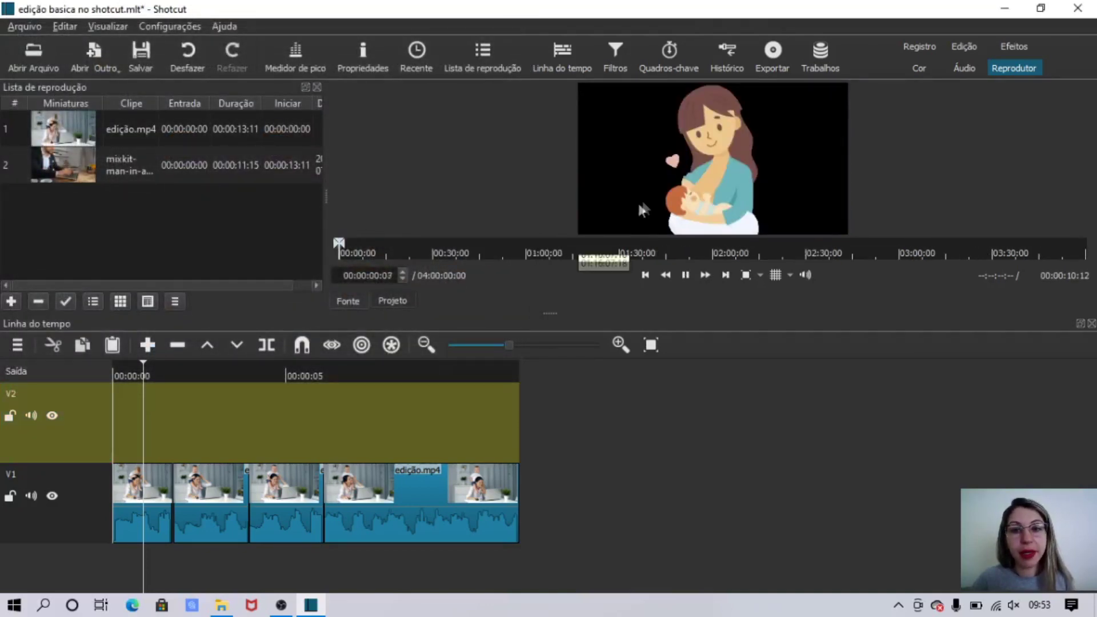
left_click_drag(659, 191, 187, 204)
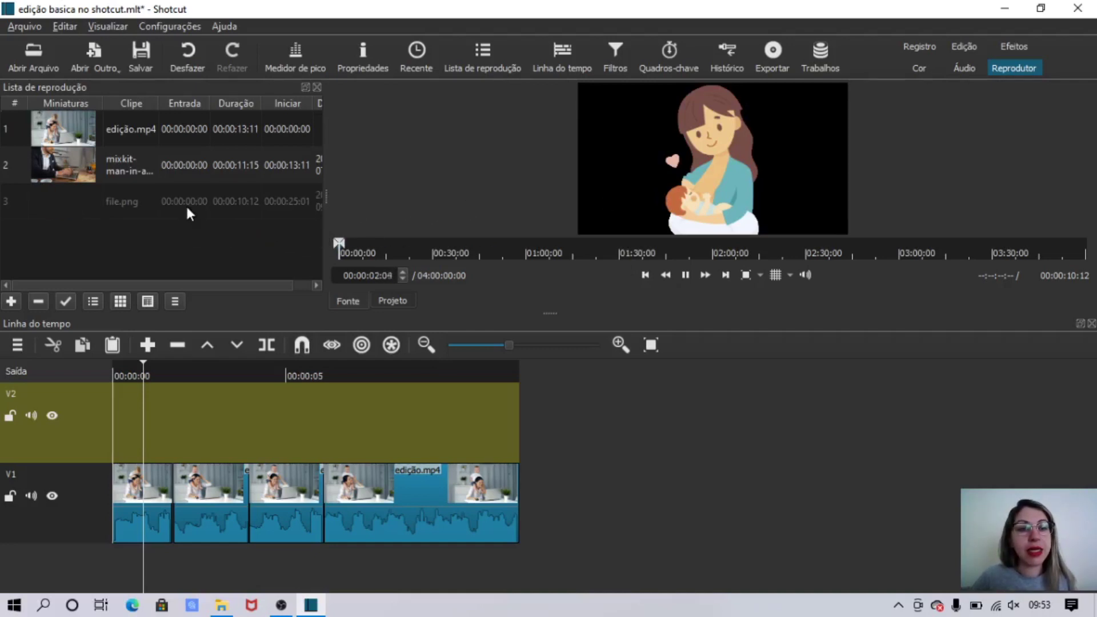
Append file.png from the playlist to track V2 and move the playhead to 00:00:01:16
left_click(125, 204)
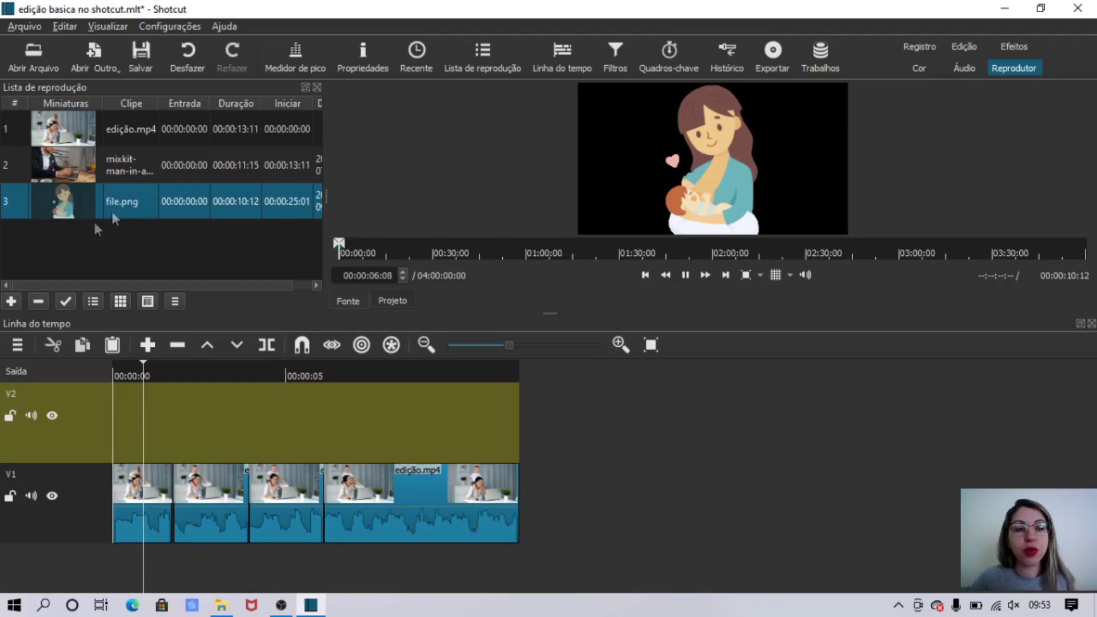
left_click(147, 345)
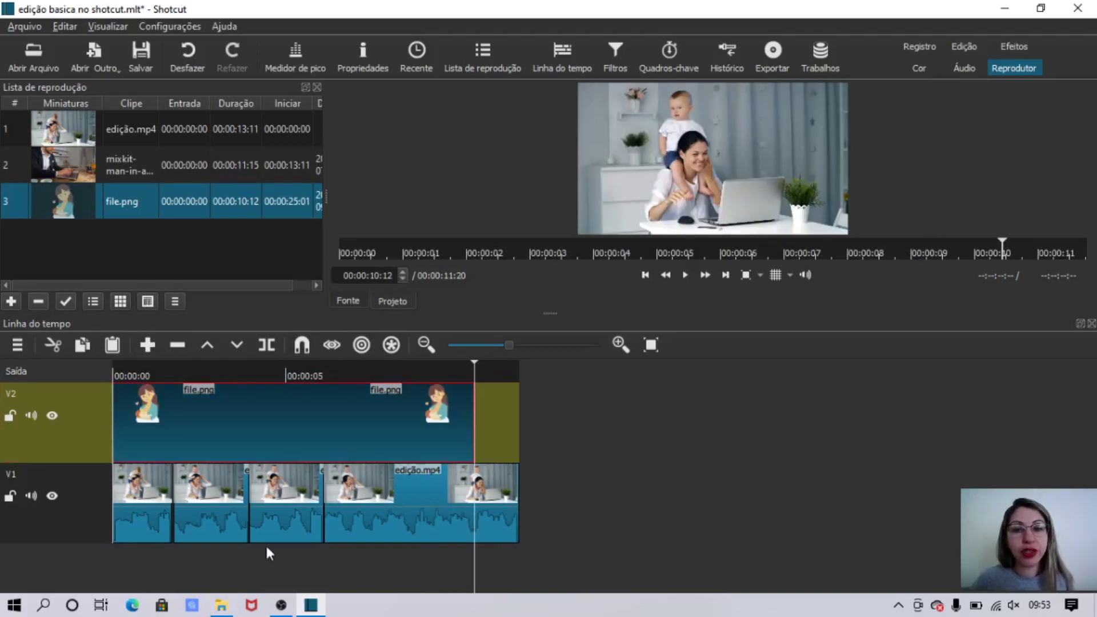
left_click(170, 373)
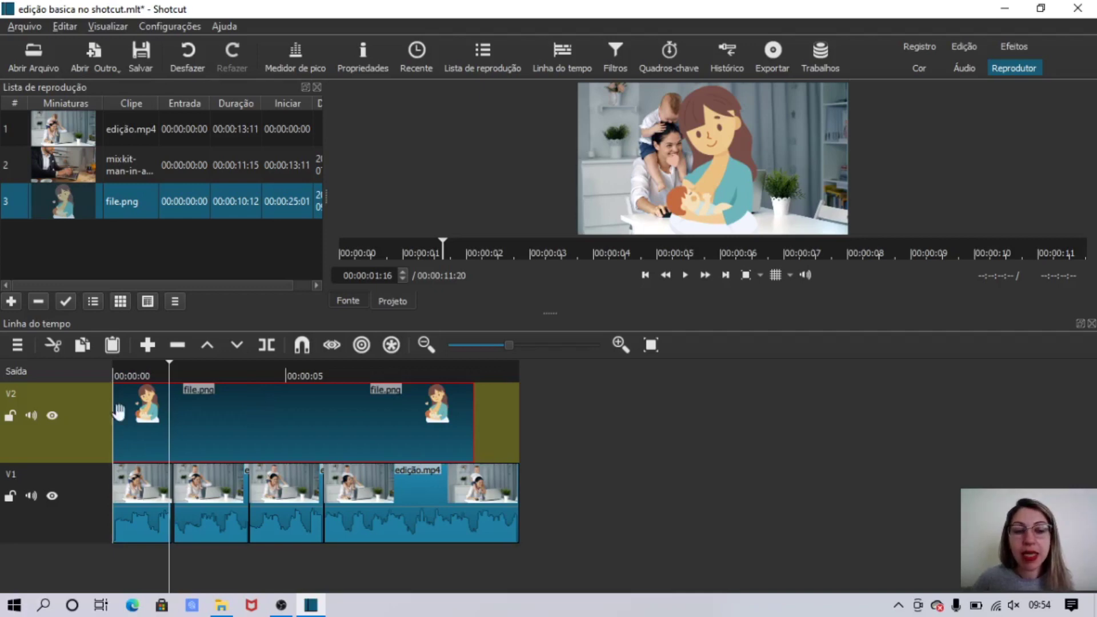
Apply the Tamanho, Posição & Girar filter to file.png to shrink the image and move it to the frame's lower right corner
left_click(616, 54)
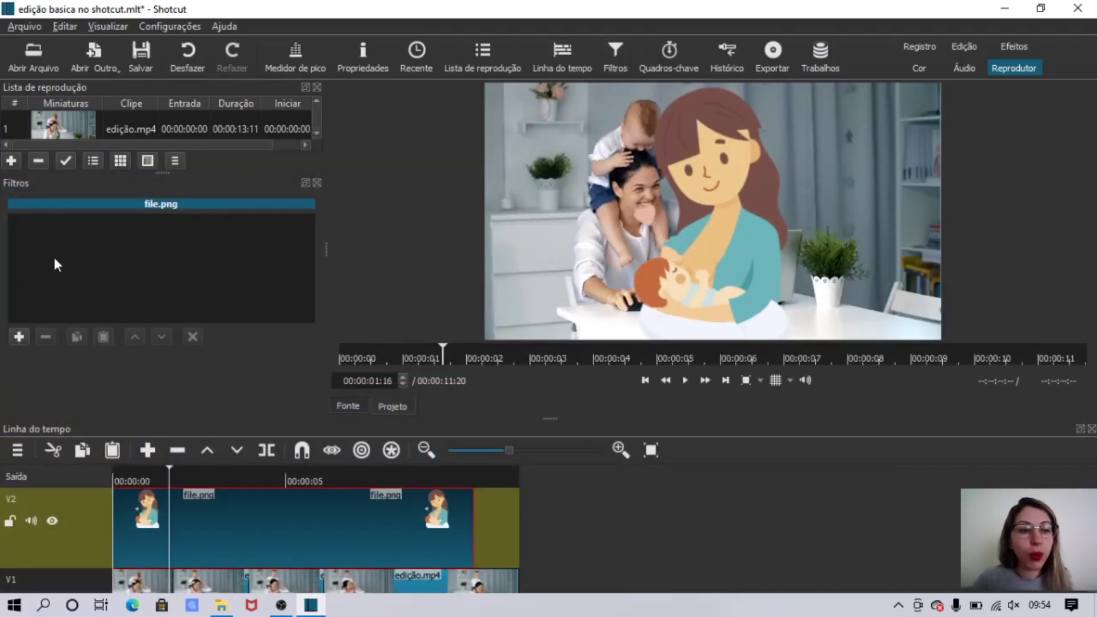
left_click(20, 335)
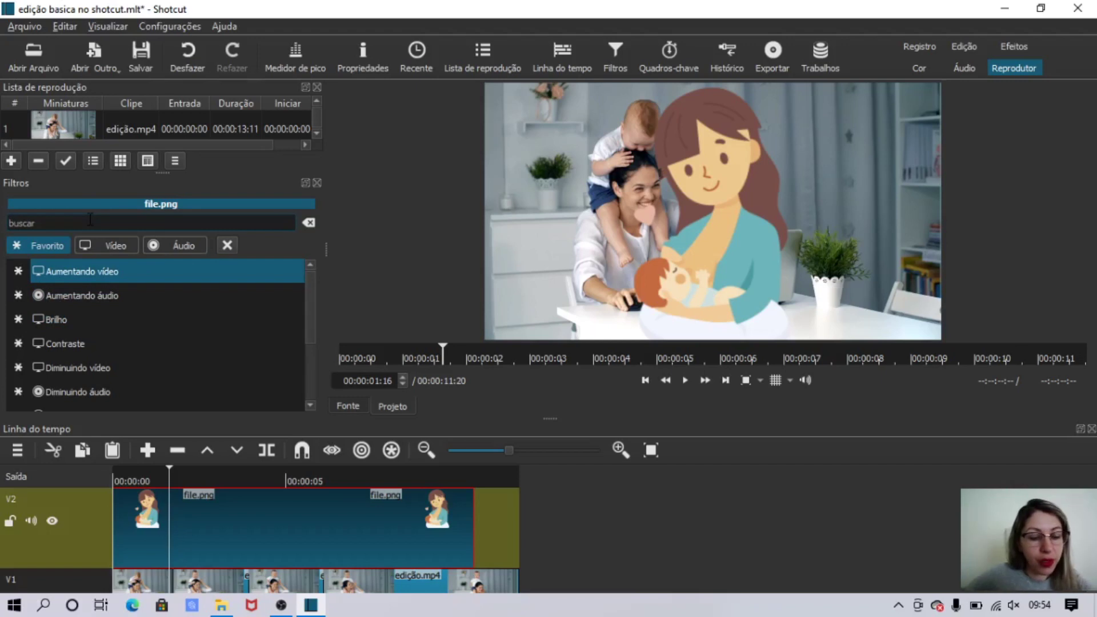
type("ta")
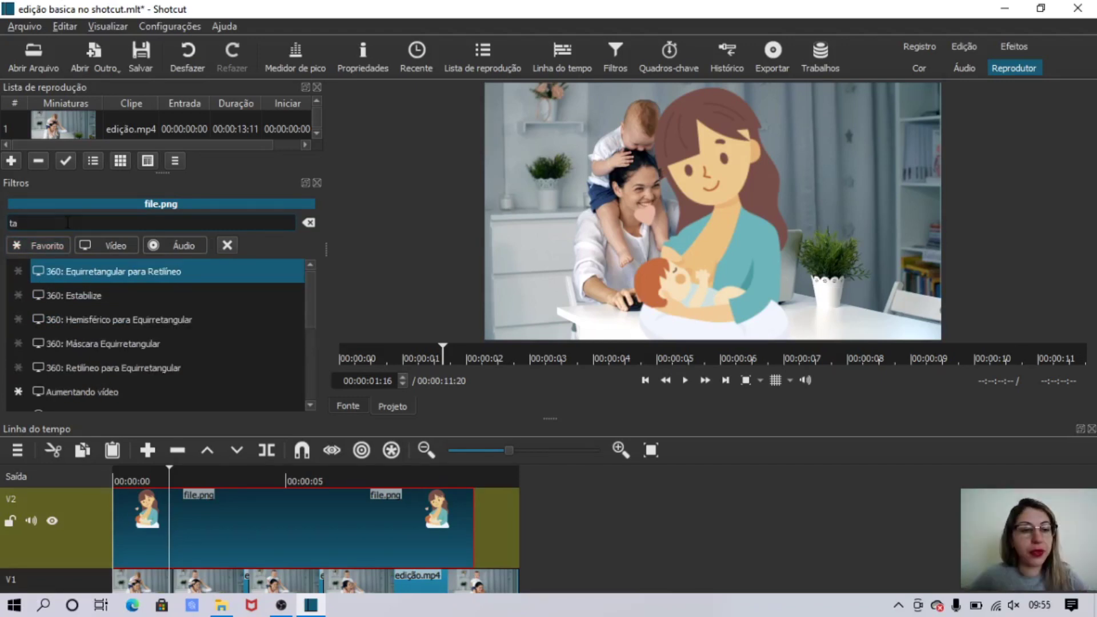
type("manho")
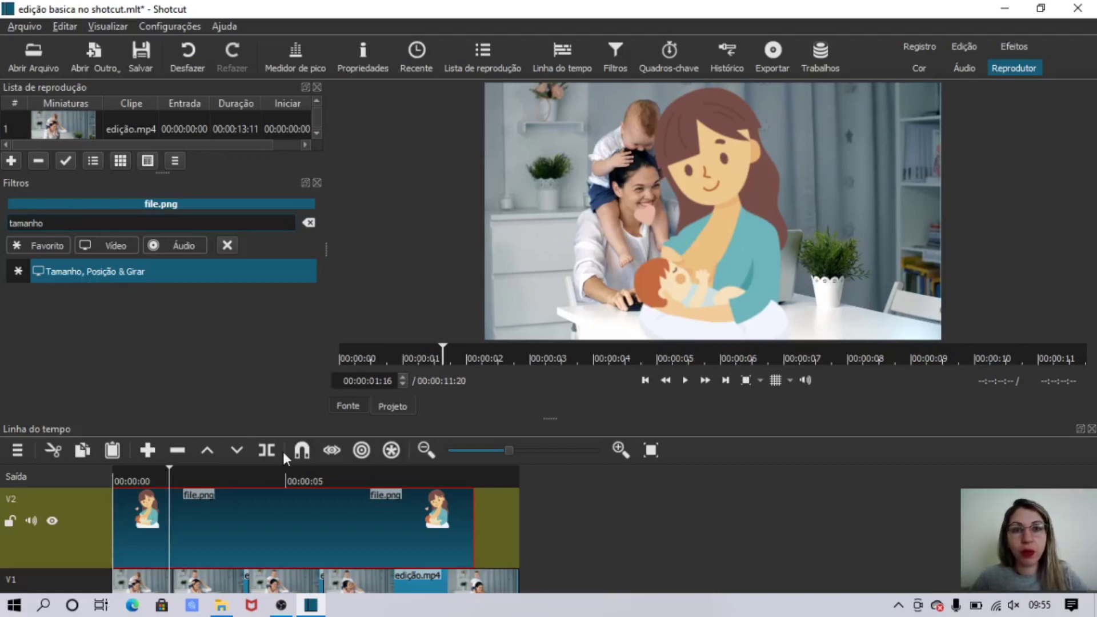
key("Return")
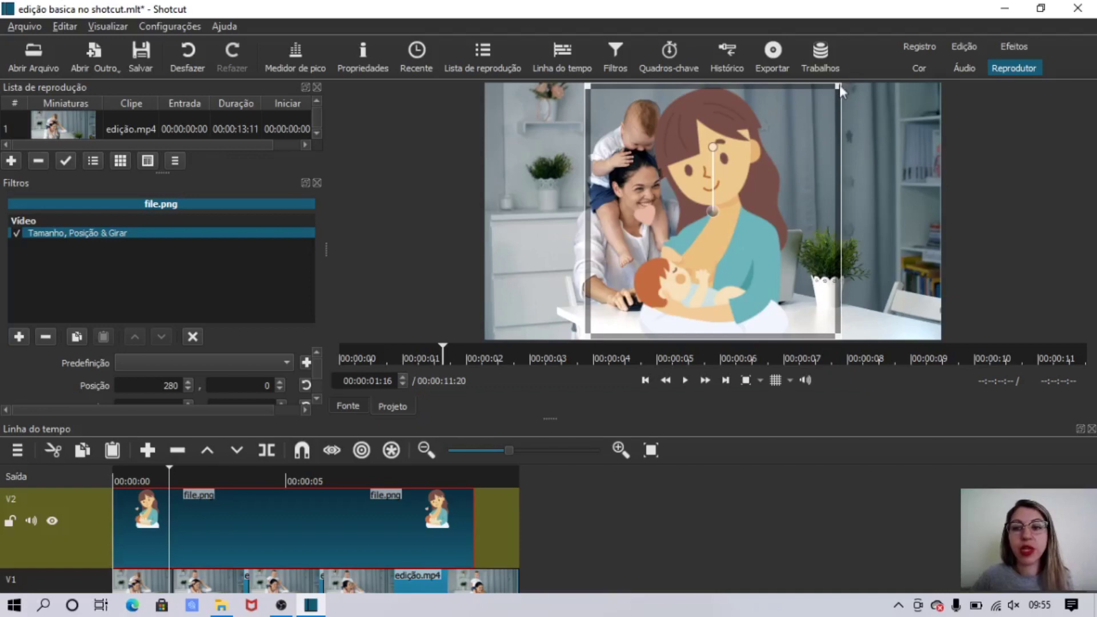
left_click_drag(838, 86, 685, 263)
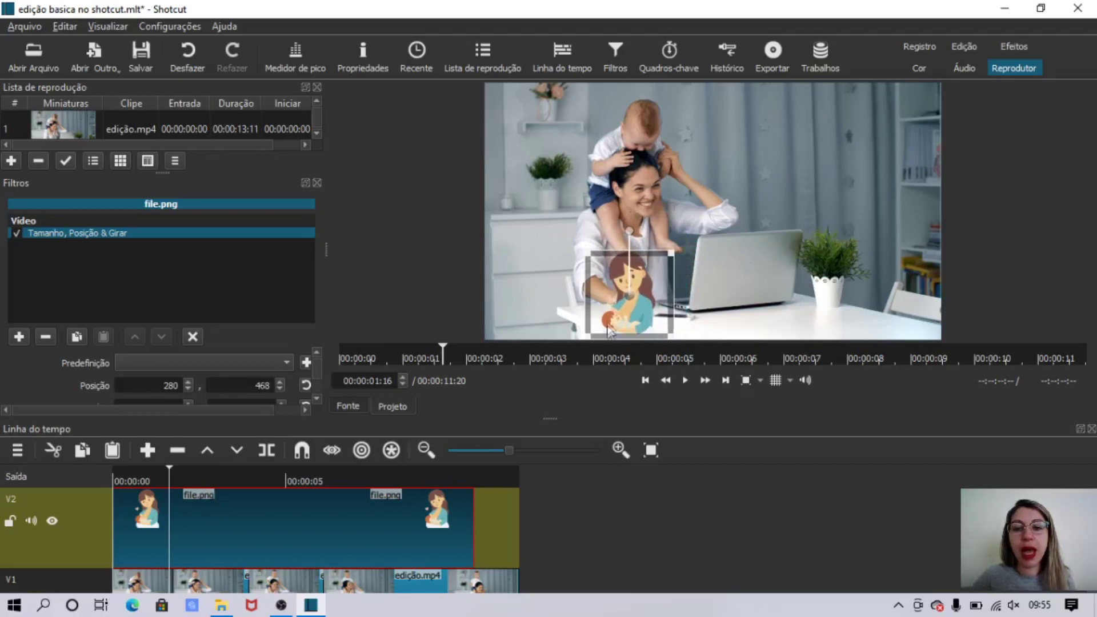
left_click_drag(634, 296, 908, 305)
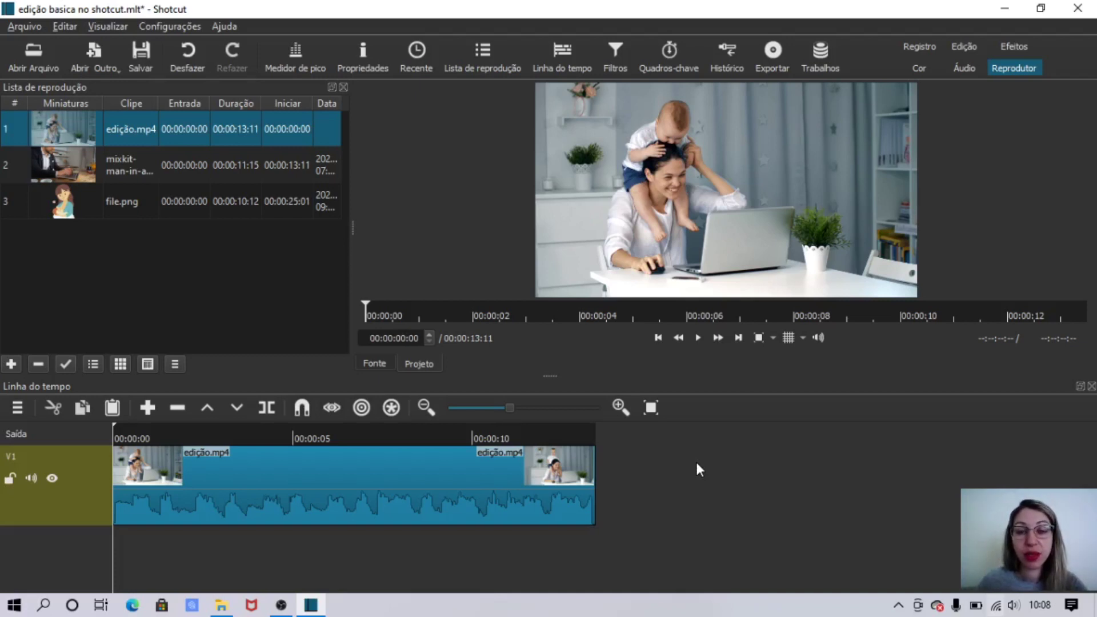
Detach the audio from the edição.mp4 clip on V1 and delete the detached audio from track A1
left_click(696, 312)
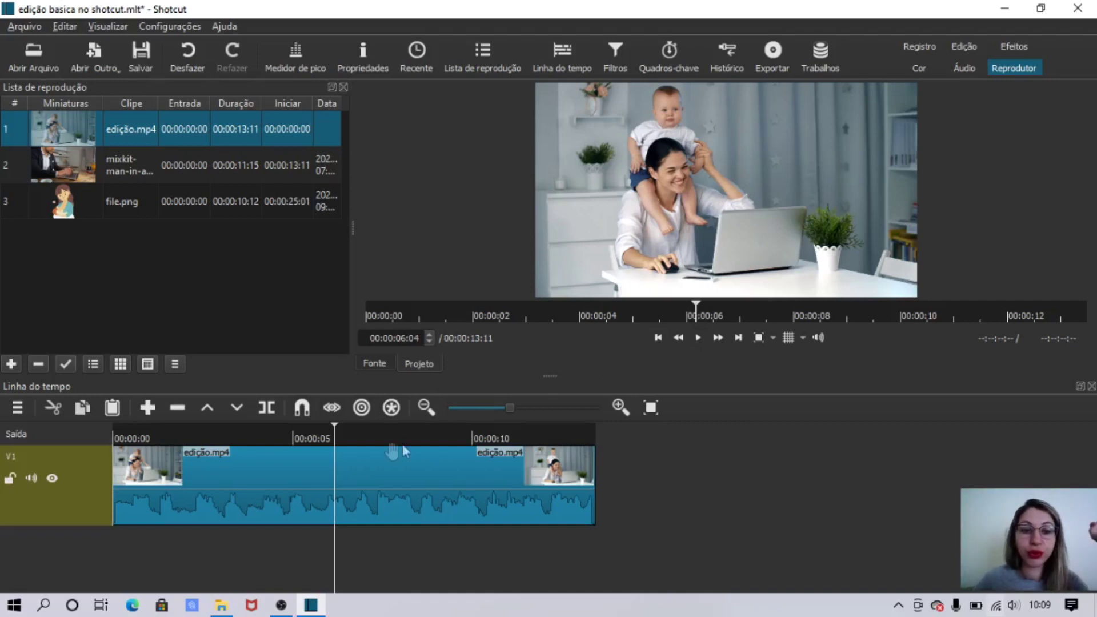
left_click(399, 475)
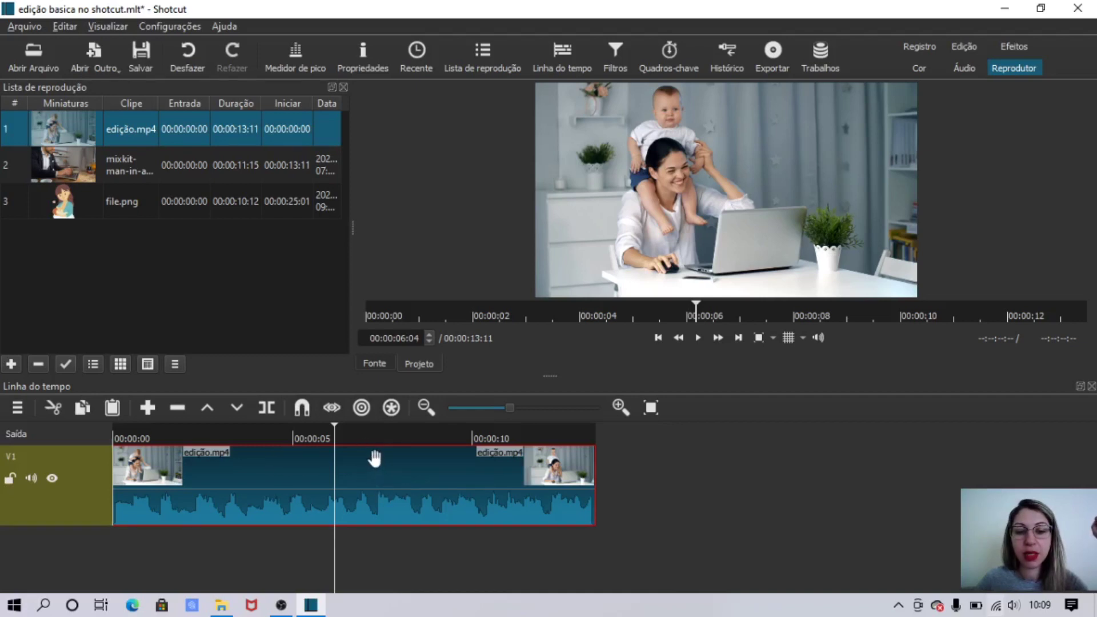
right_click(398, 481)
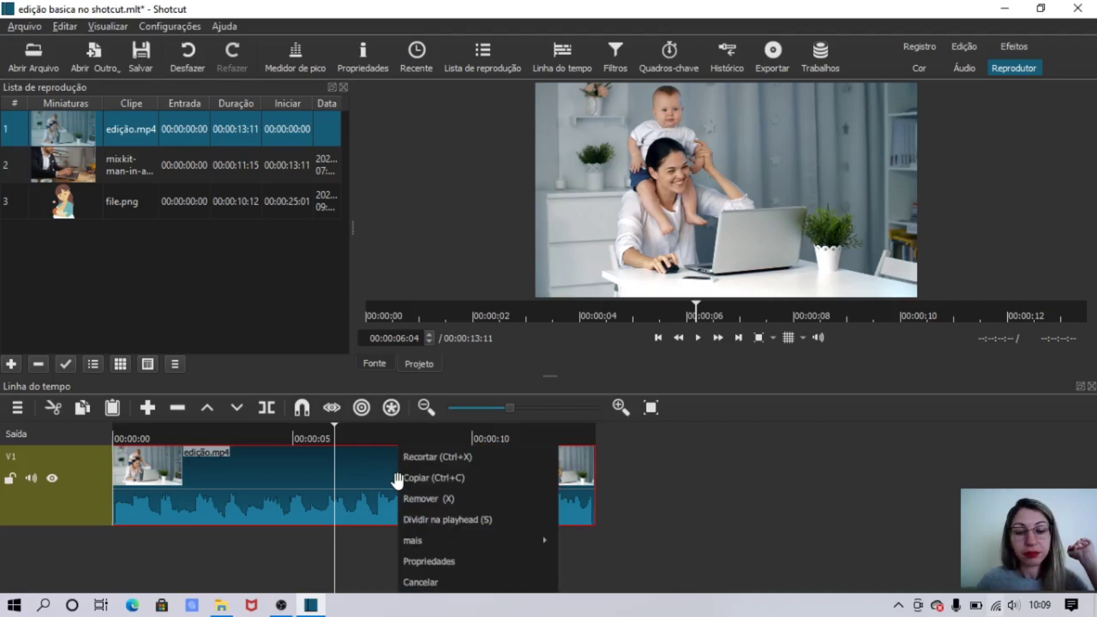
mouse_move(458, 543)
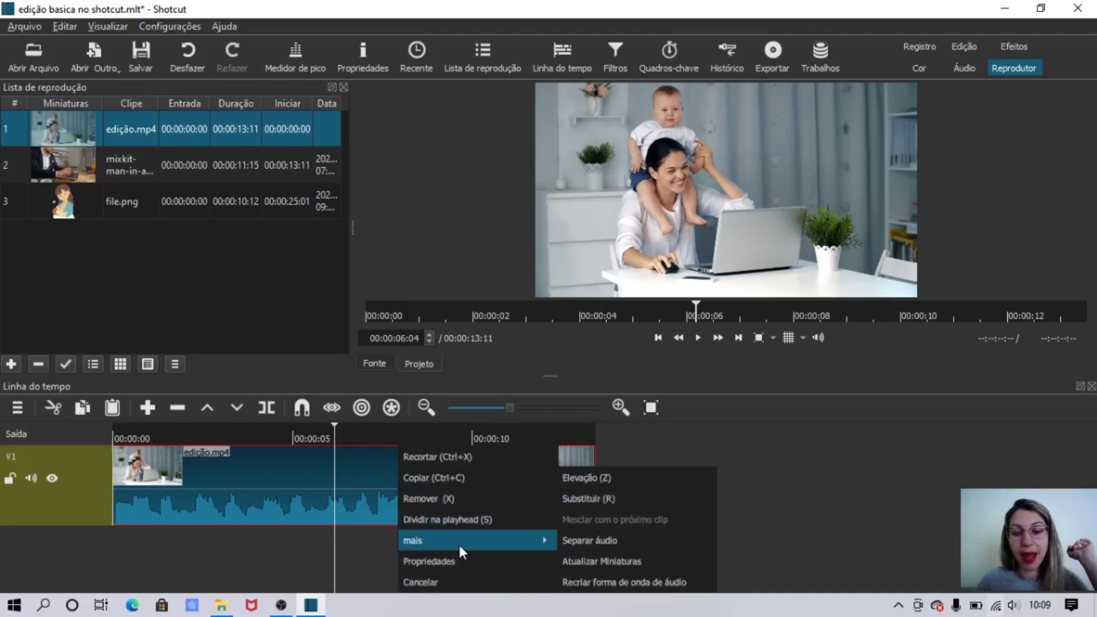
left_click(646, 539)
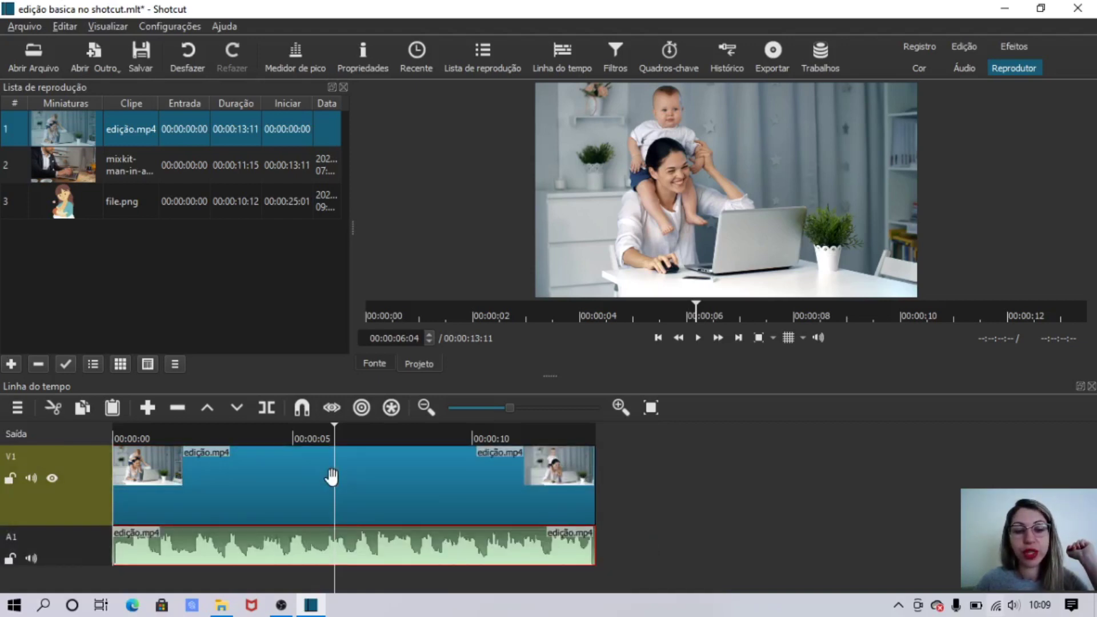
left_click(310, 545)
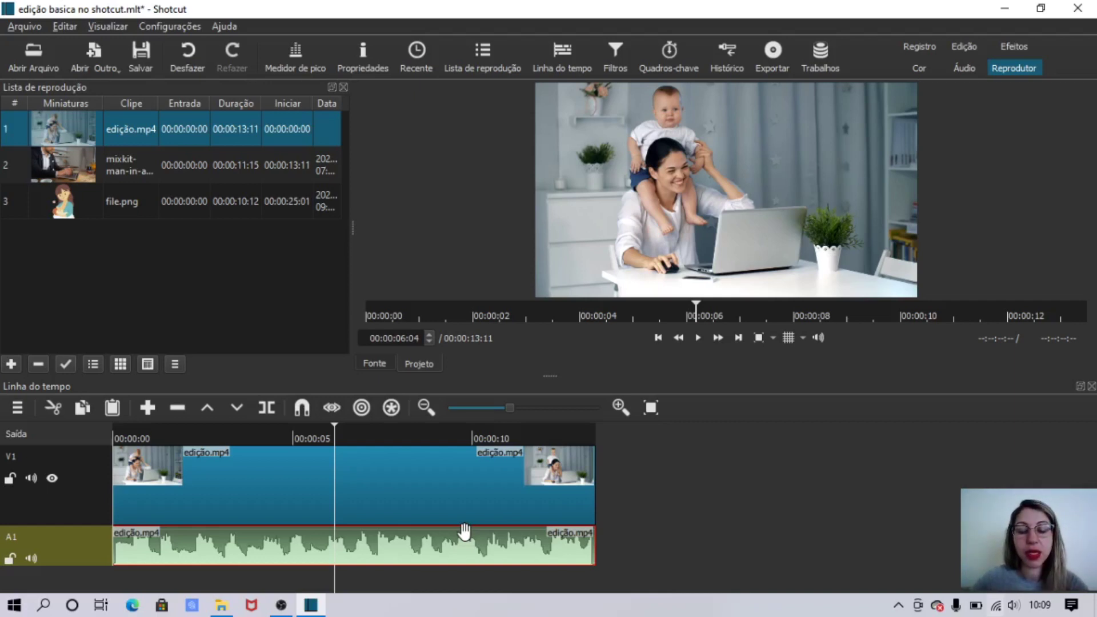
key("Delete")
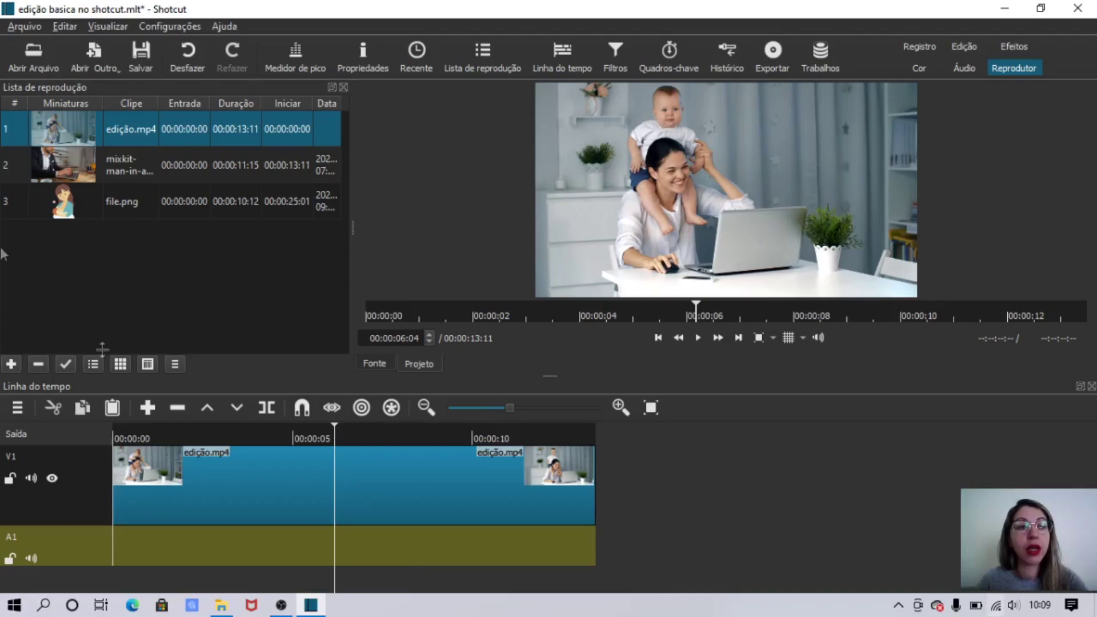
Open bensound-hey.mp3 from the Downloads folder and add it to the playlist
left_click(43, 53)
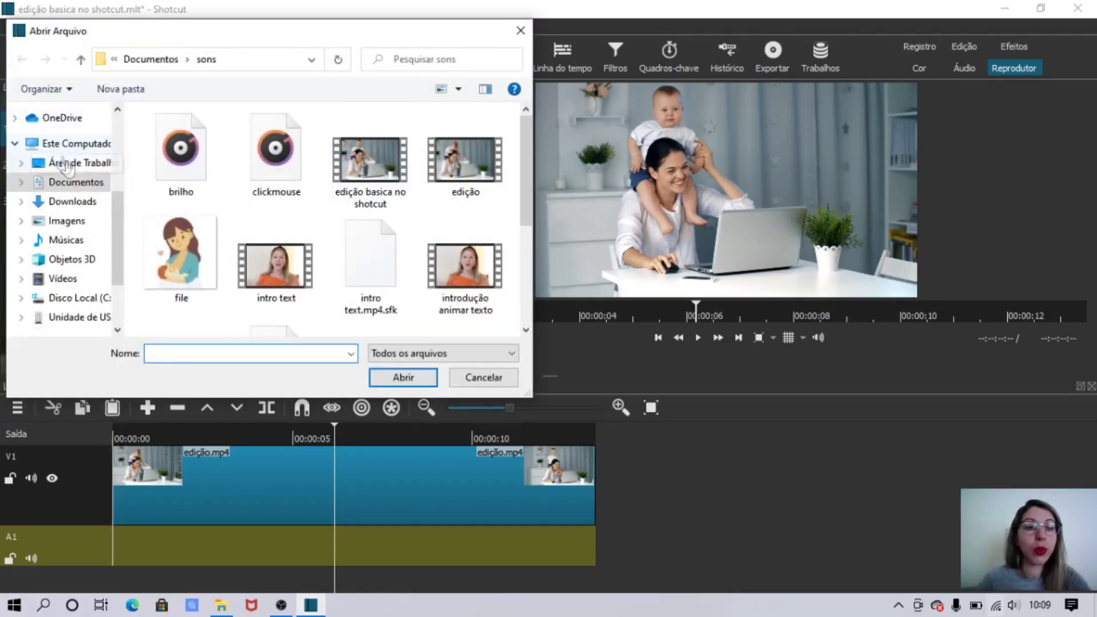
left_click(71, 201)
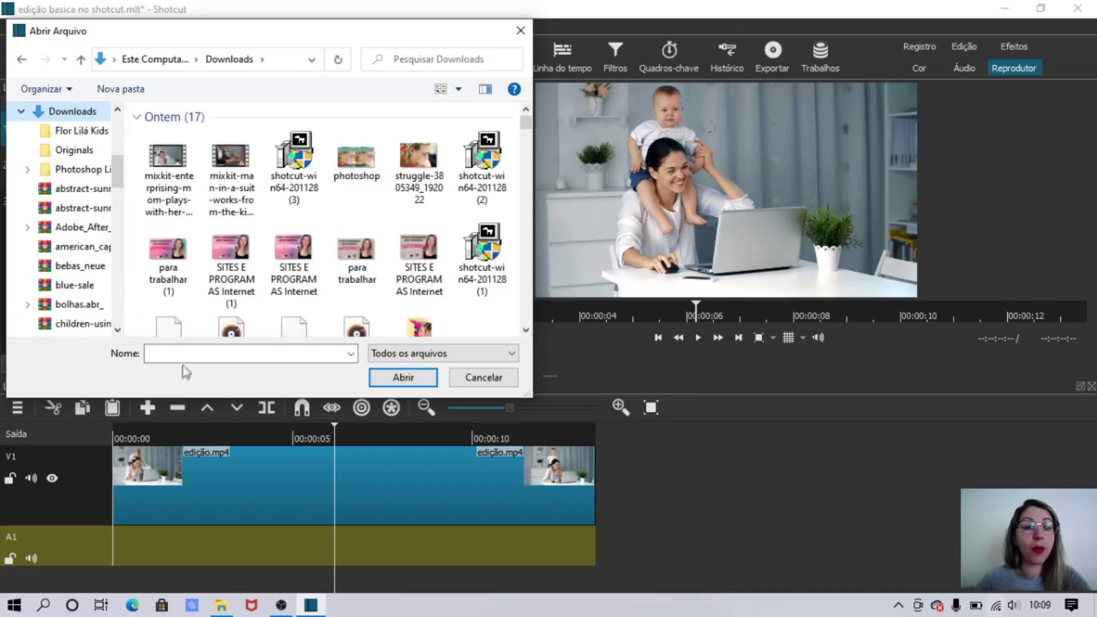
left_click(200, 354)
type("be")
left_click(193, 414)
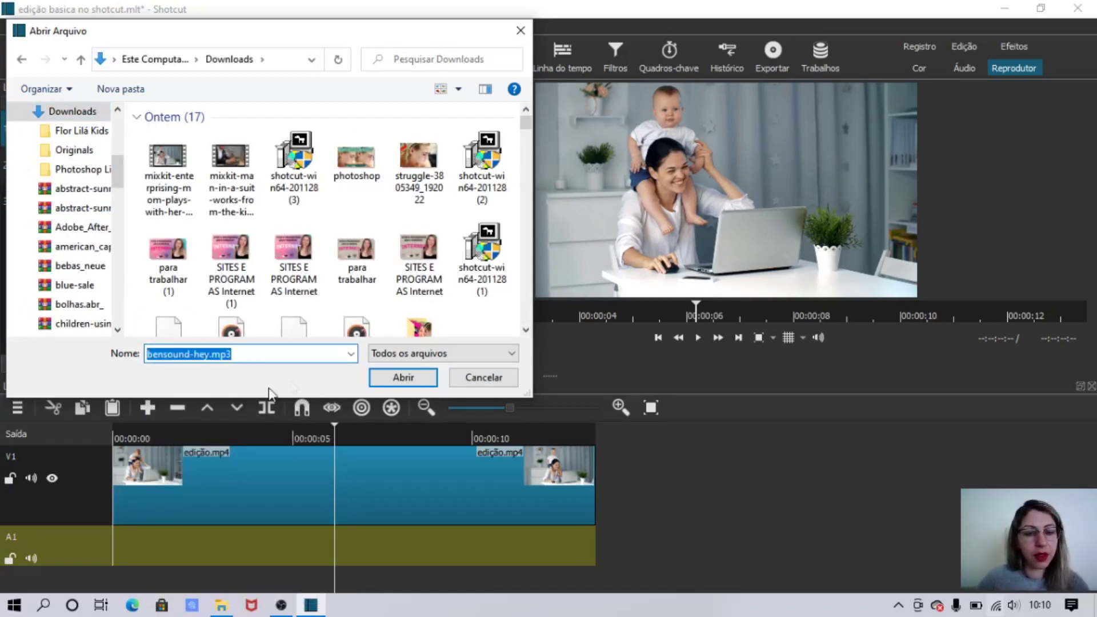
left_click(382, 377)
left_click(698, 338)
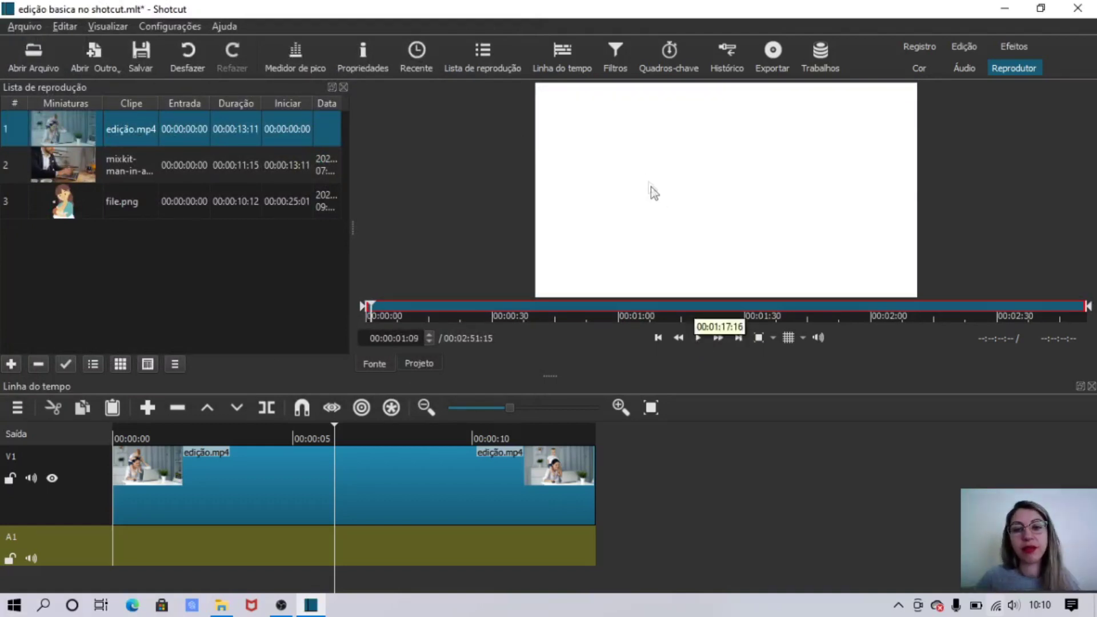
left_click_drag(647, 180, 173, 246)
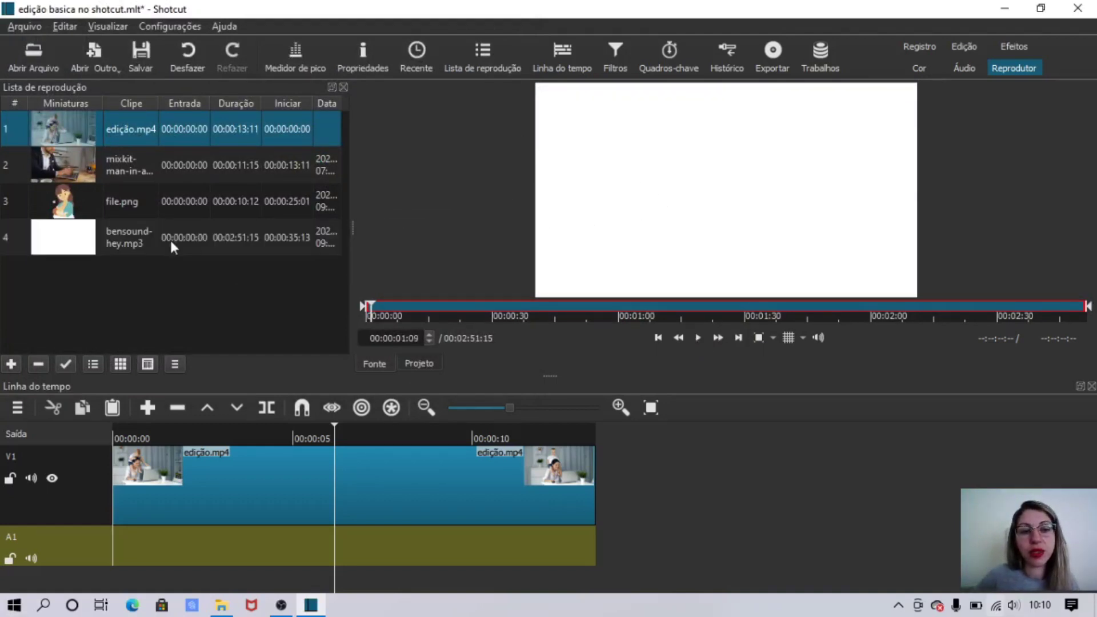
Append bensound-hey.mp3 from the playlist to the audio track A1
left_click(171, 244)
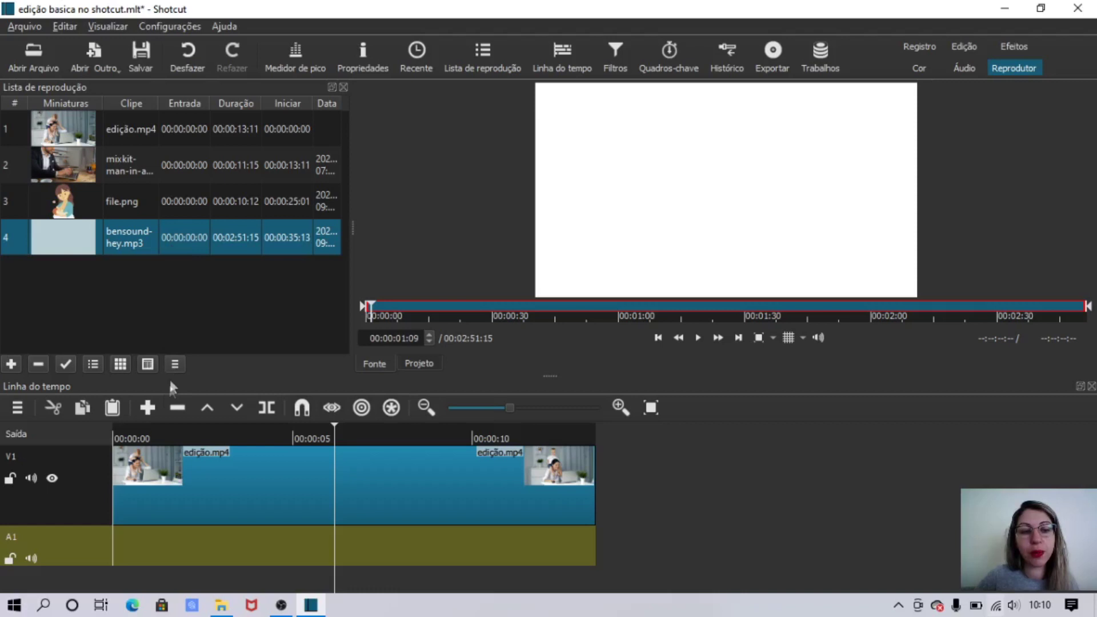
left_click(153, 412)
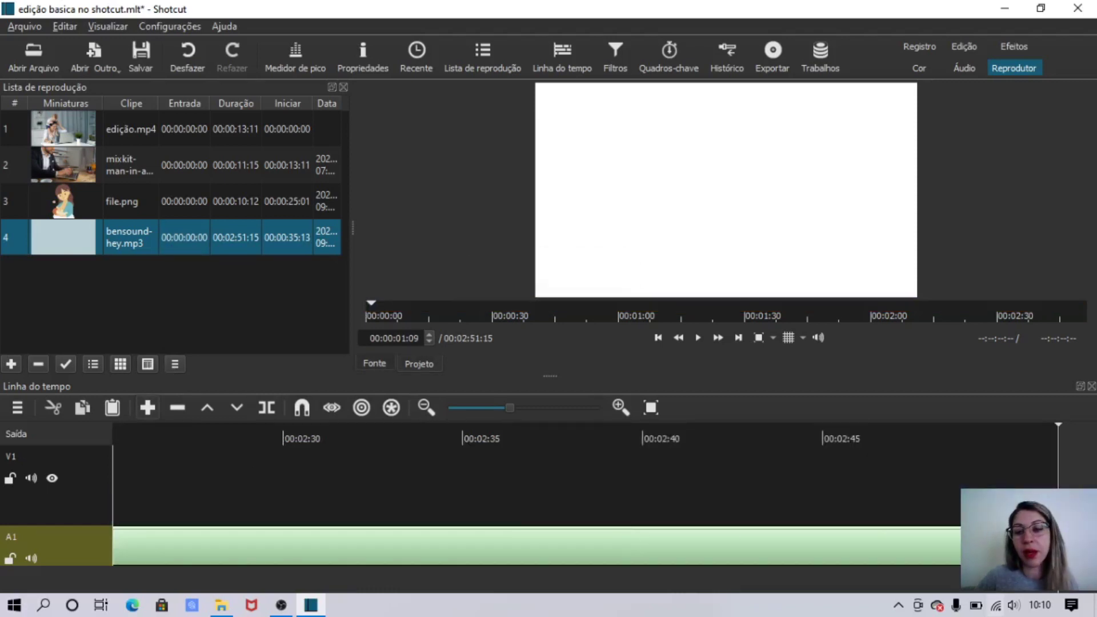
Split the music on A1 at 00:00:13:09, where the edição.mp4 clip ends, and delete the remaining part
left_click_drag(510, 407, 479, 407)
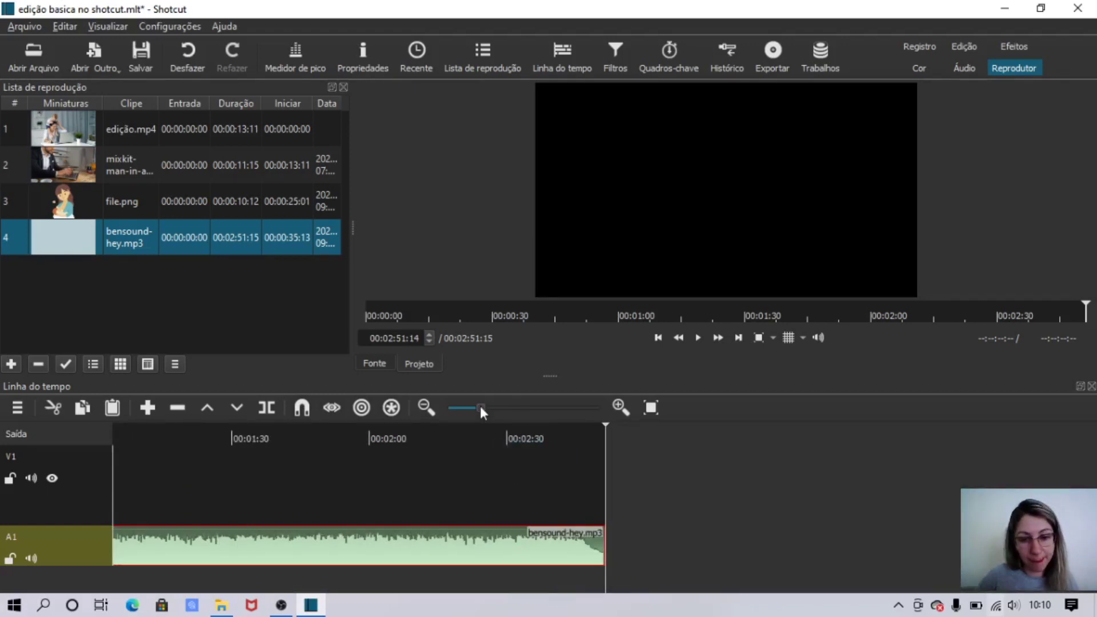
left_click(489, 407)
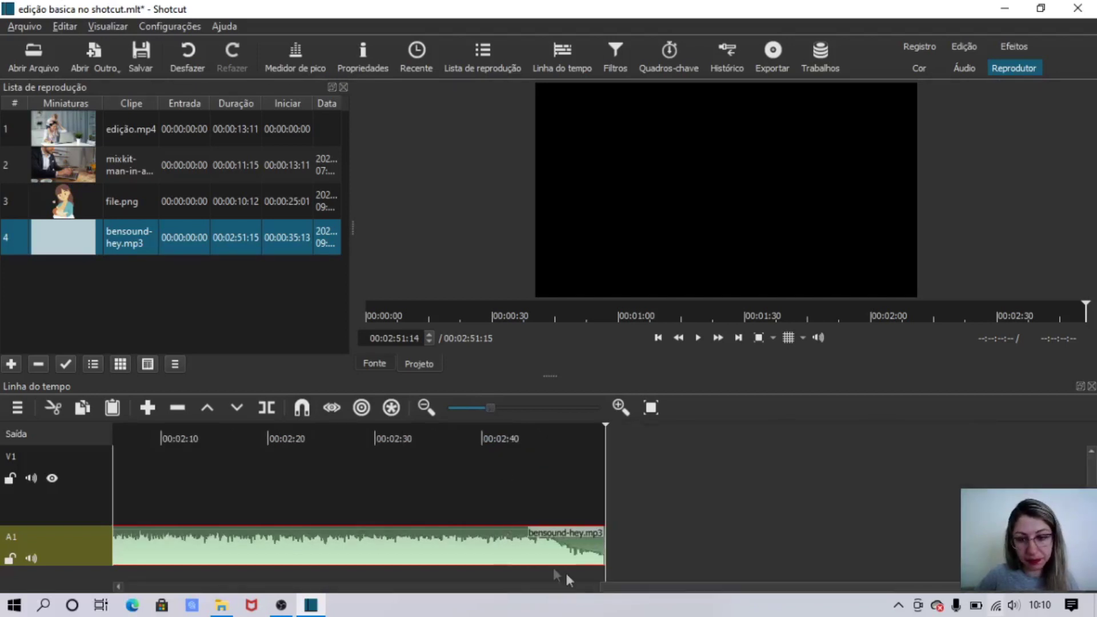
left_click_drag(617, 594, 137, 594)
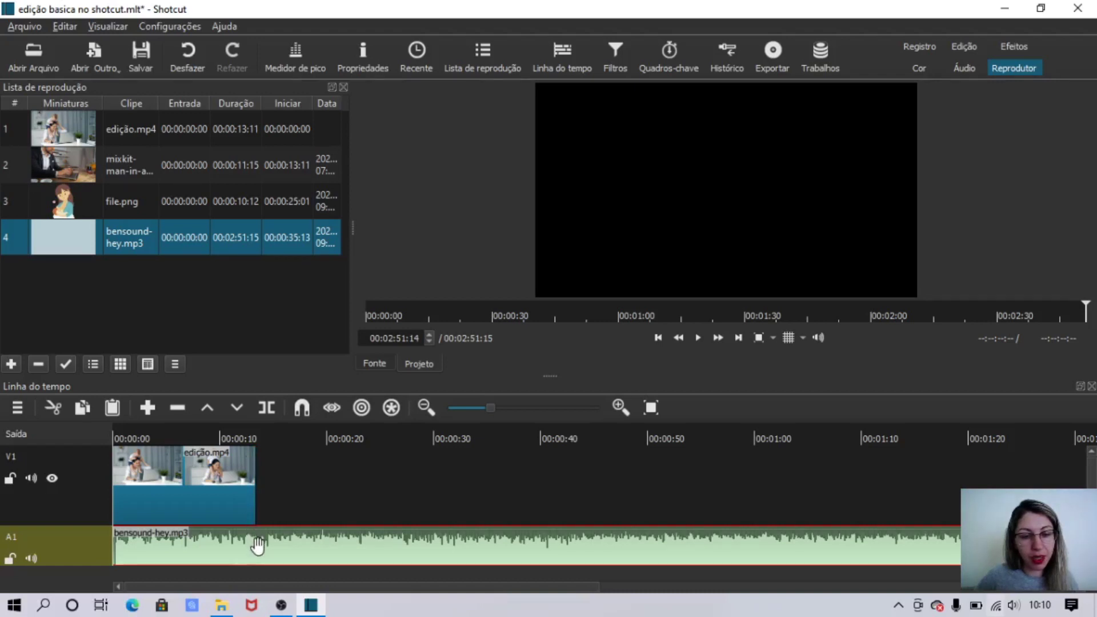
left_click(259, 435)
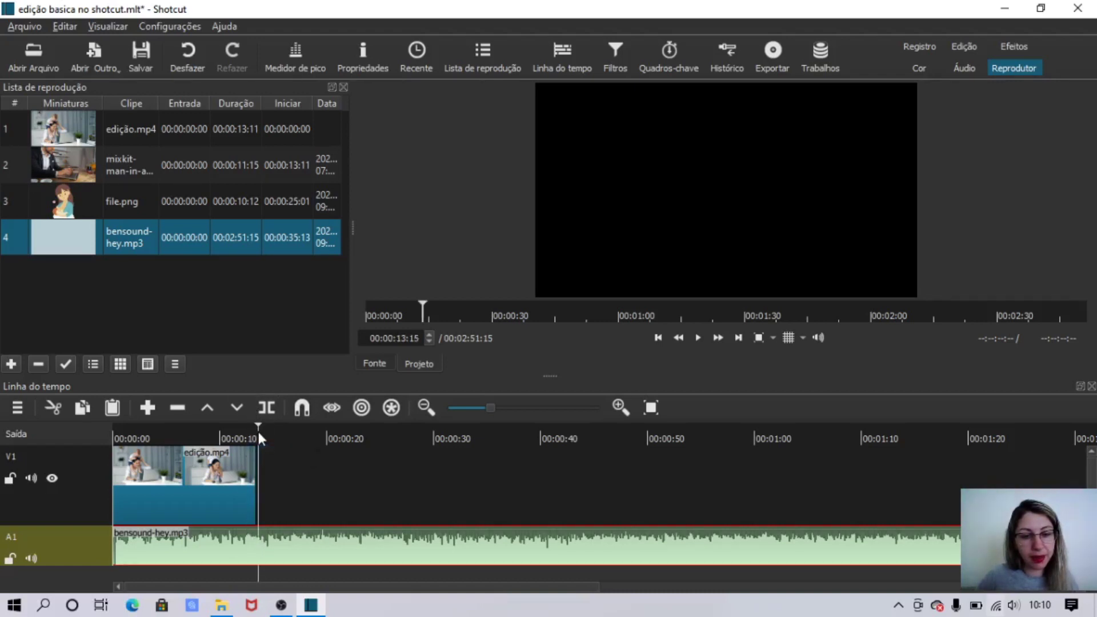
key("Left")
key("Left")
key("Left")
key("Left")
key("Left")
key("Left")
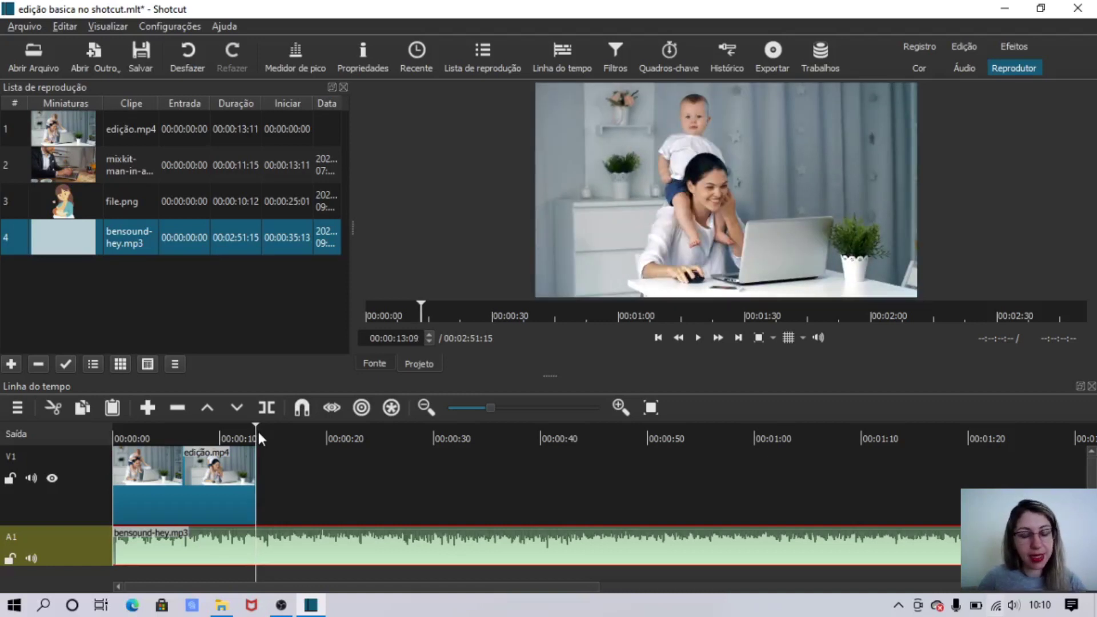
key("s")
key("Delete")
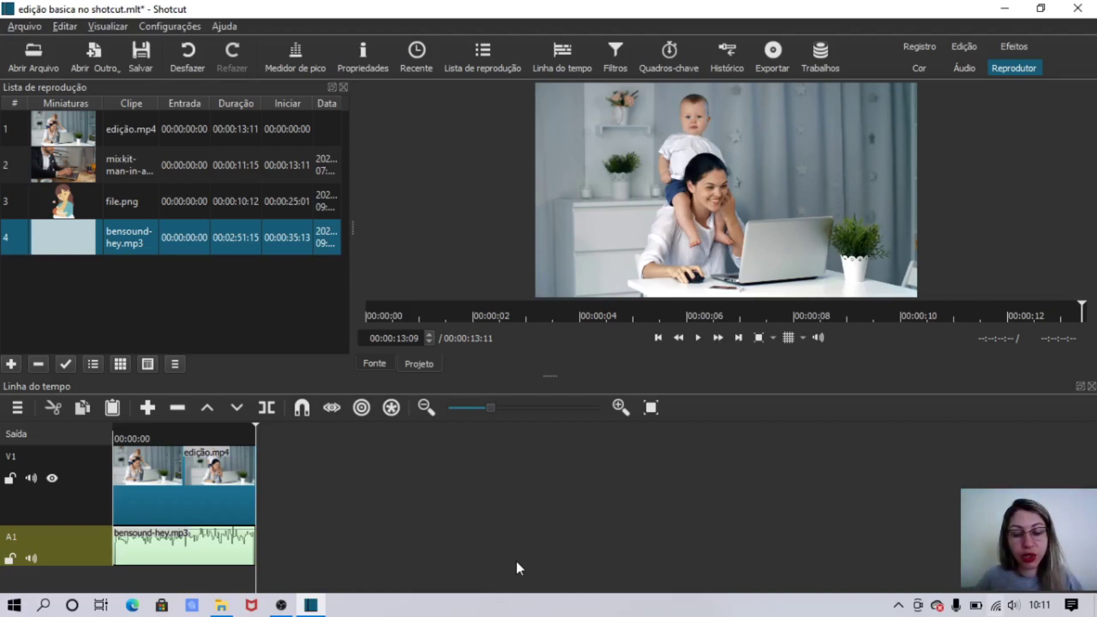
Play the project from the start for a few seconds to check the video with its new music
key("Home")
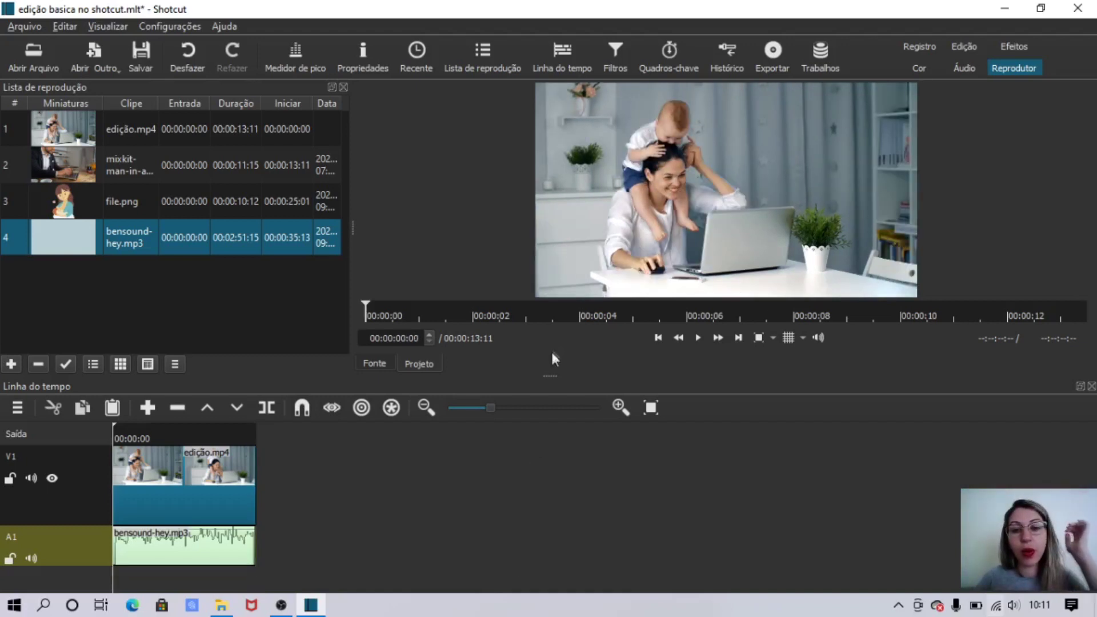
left_click(699, 338)
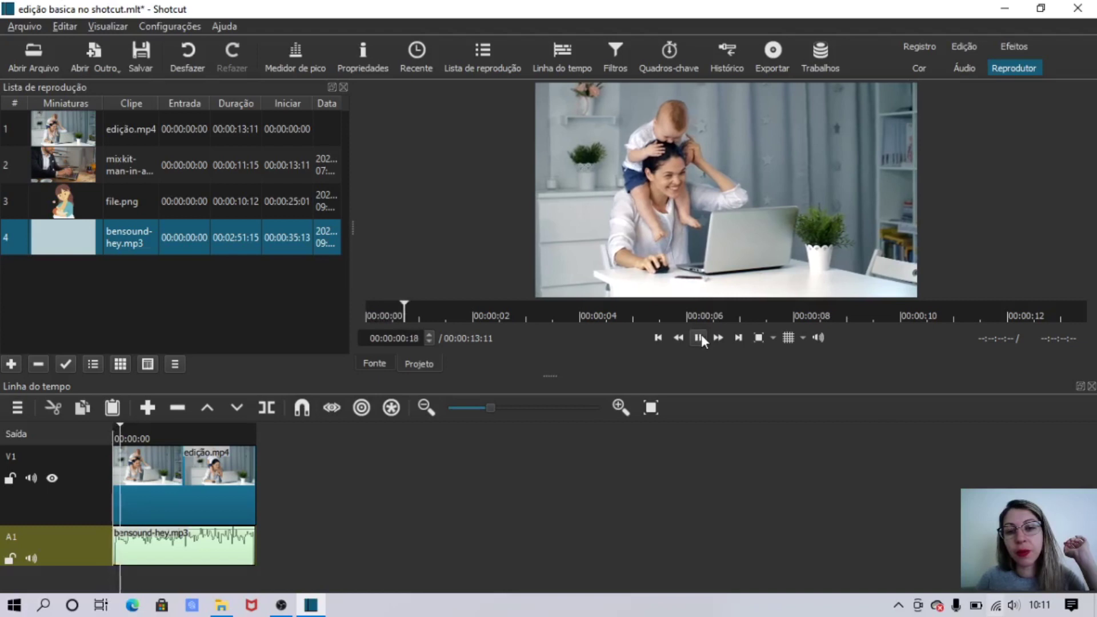
left_click(699, 337)
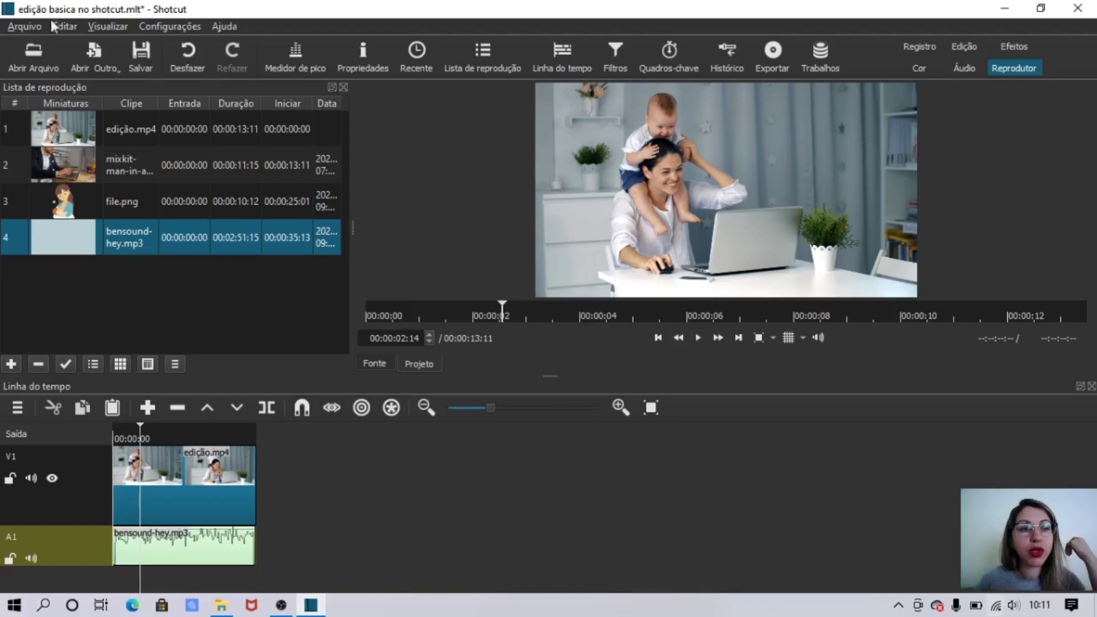
Show the video export settings in place of the playlist and choose the YouTube preset
left_click(26, 26)
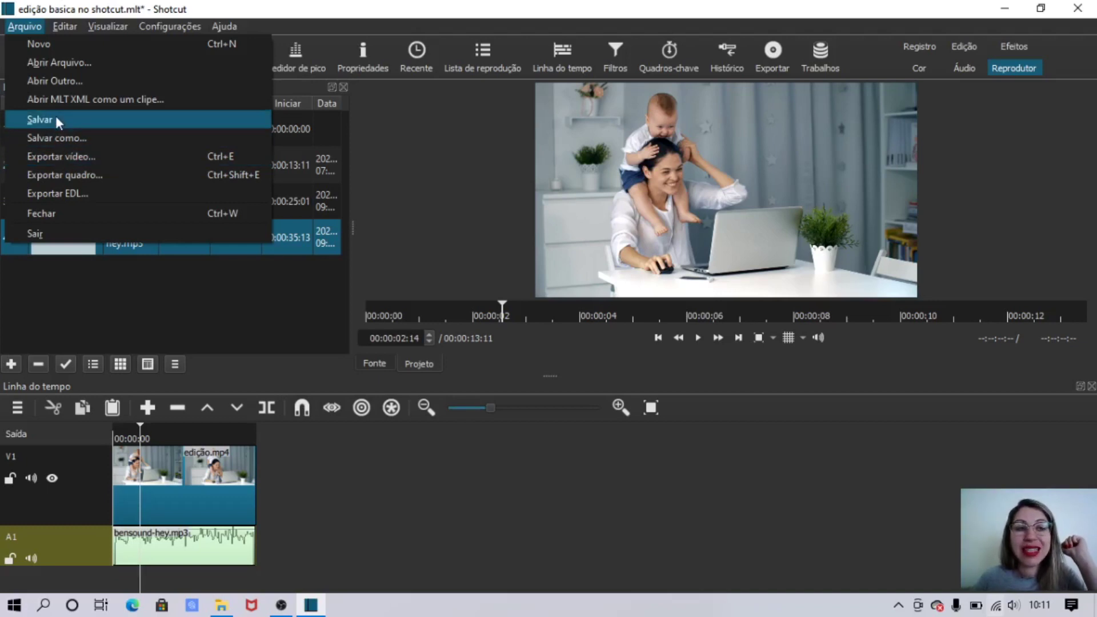
left_click(71, 157)
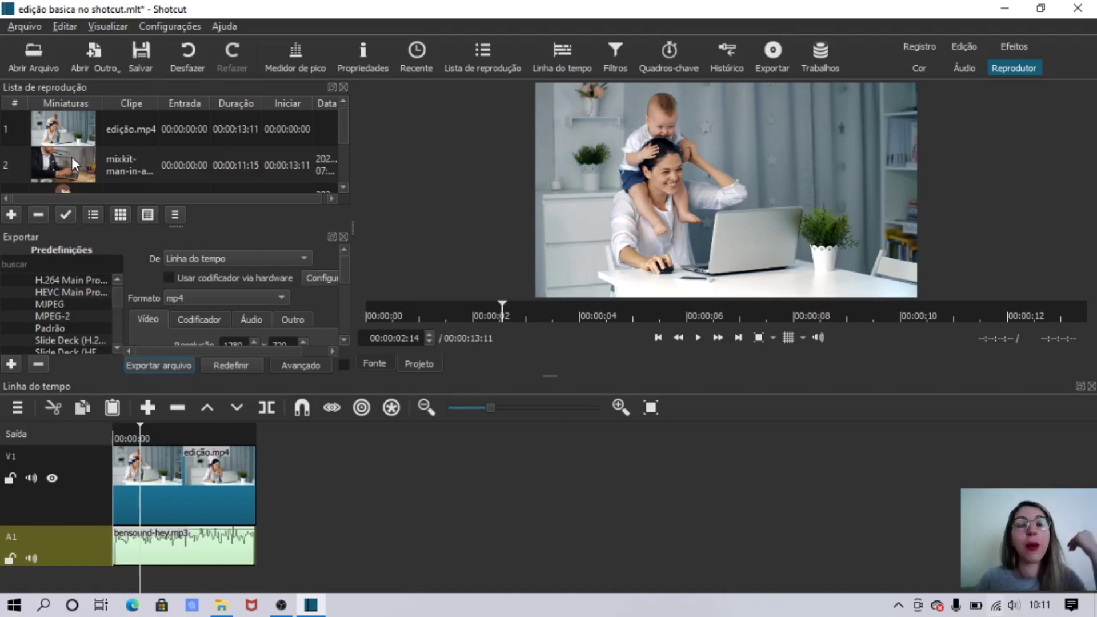
left_click(347, 86)
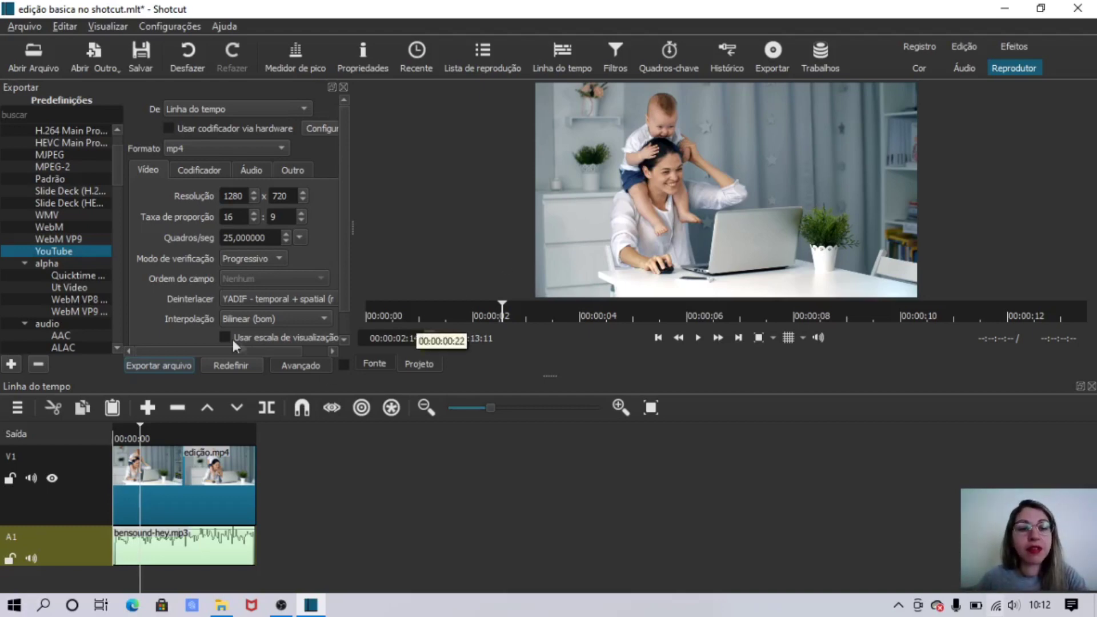
Export the timeline as the mp4 file "edição basica no shotcut" in the sons folder, replacing the existing file
left_click(173, 365)
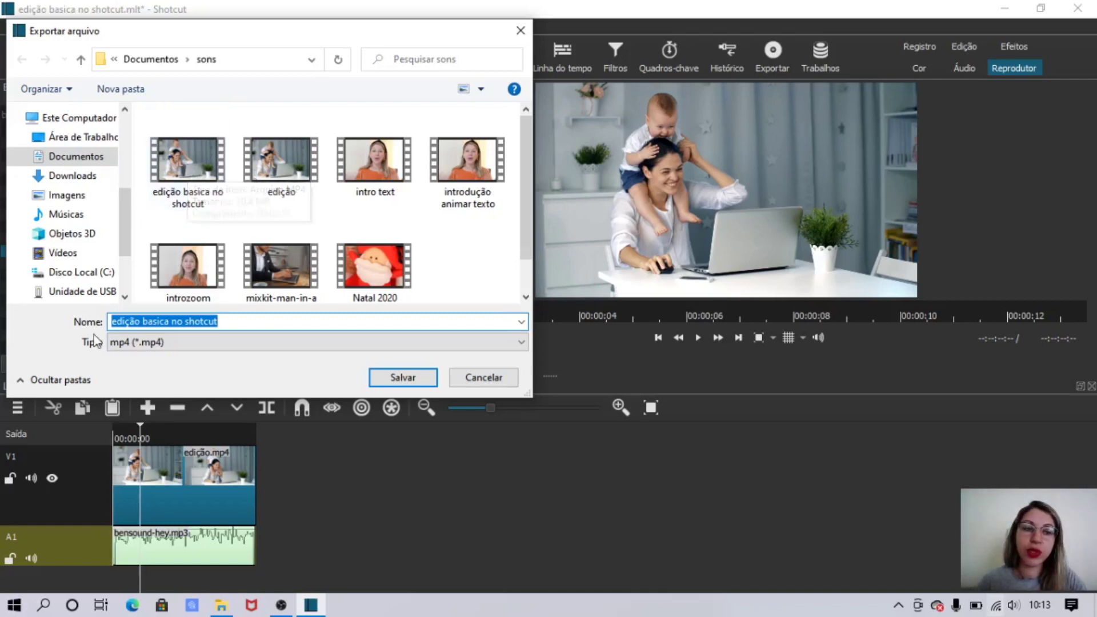
left_click(239, 321)
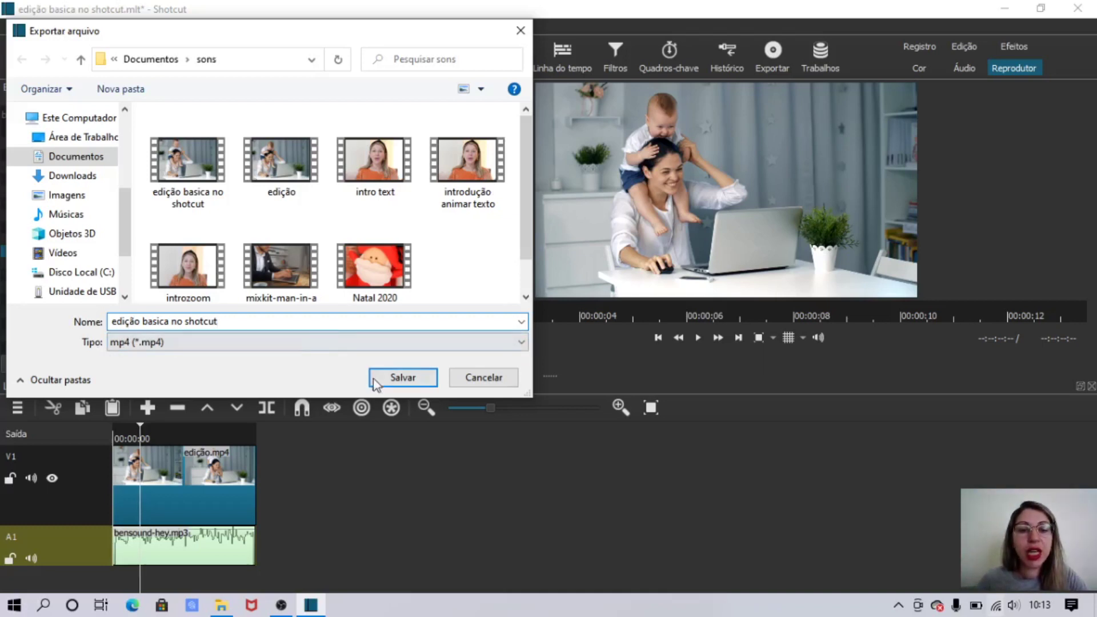
left_click(393, 379)
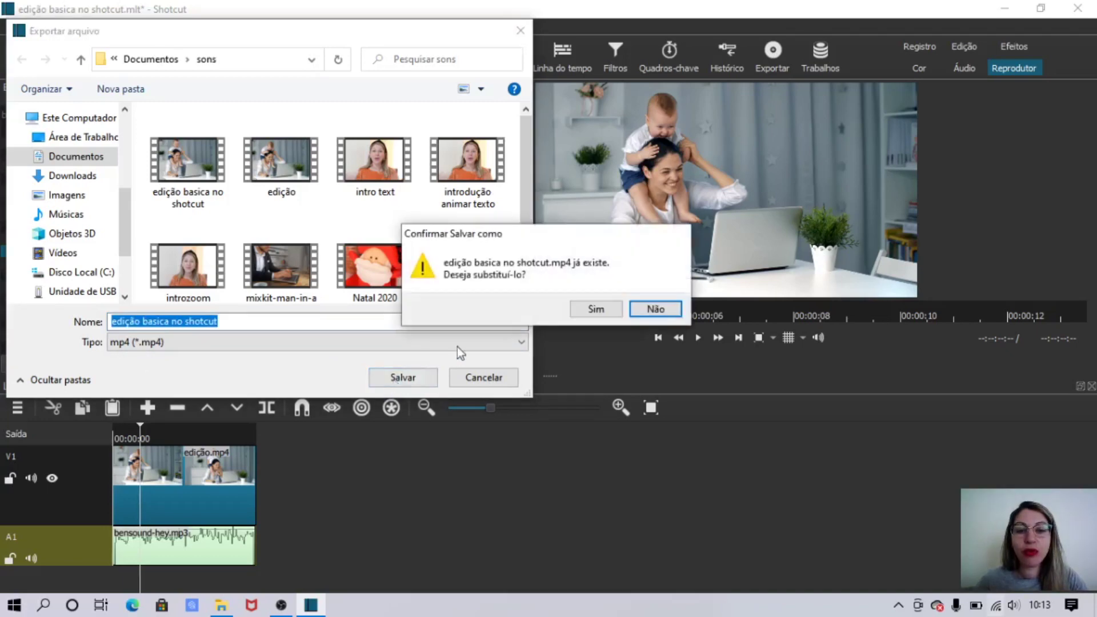
left_click(597, 309)
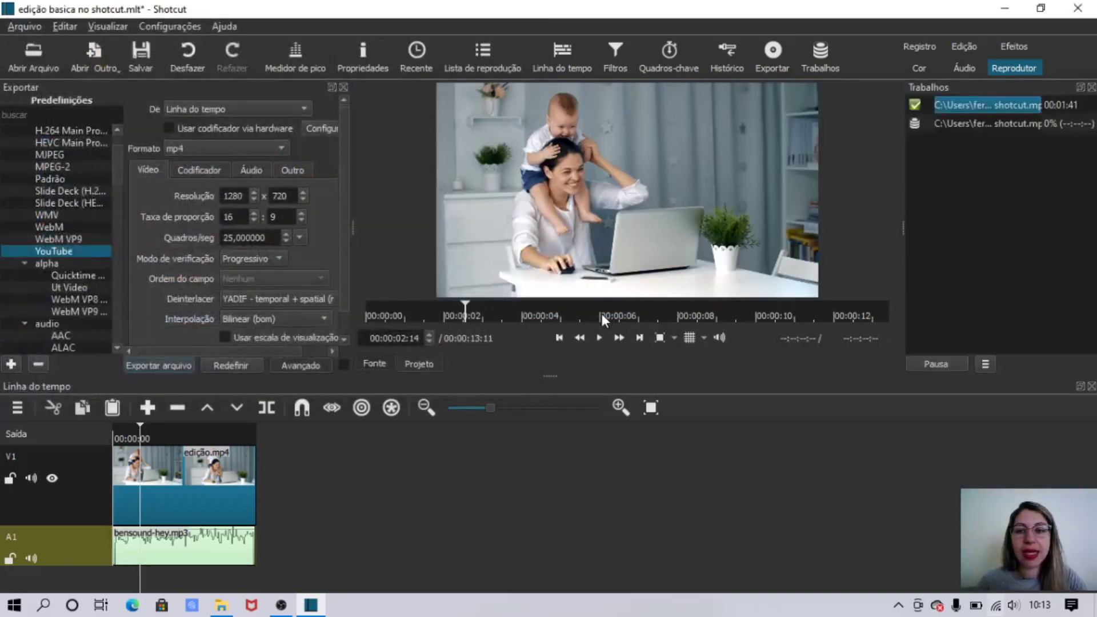